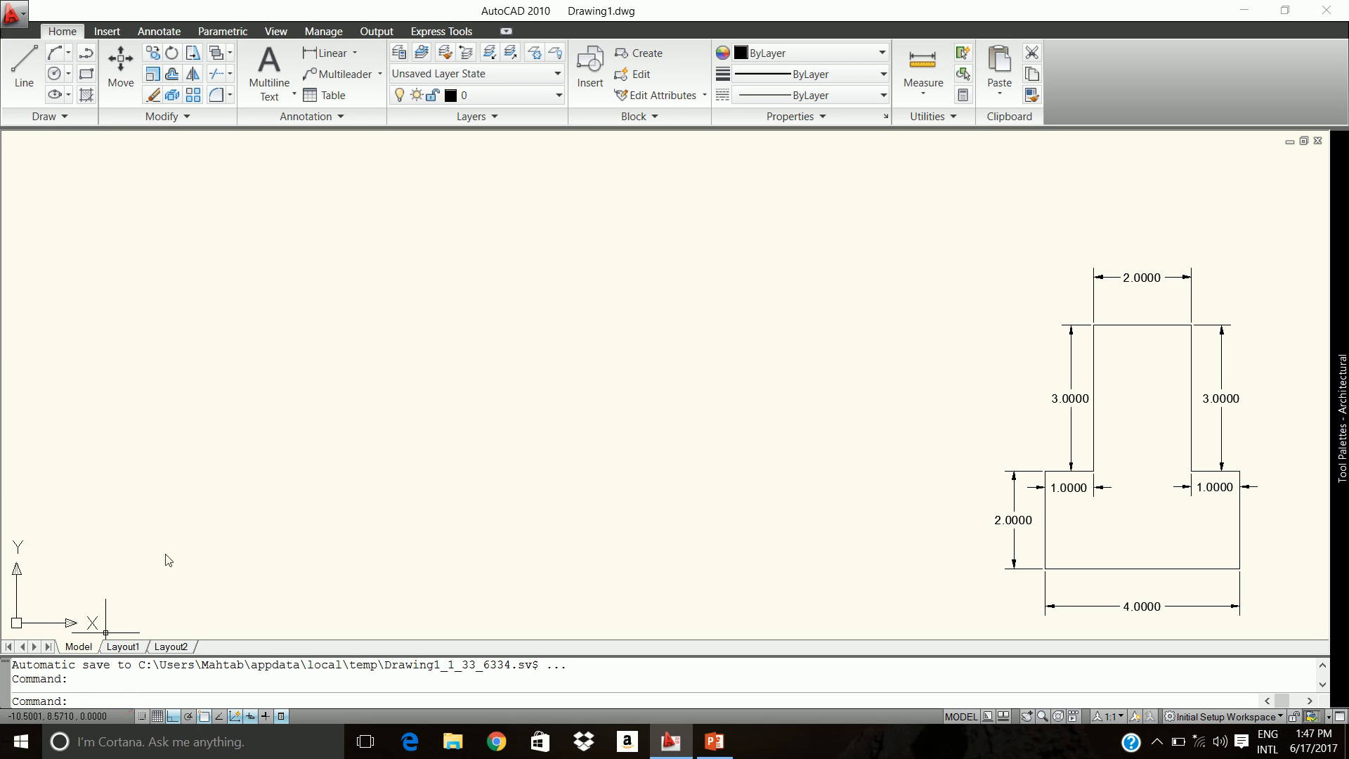
Start a line in the empty area left of the dimensioned figure and, with Ortho on, draw the base edge with relative offset 4,0.
type("line")
key("Return")
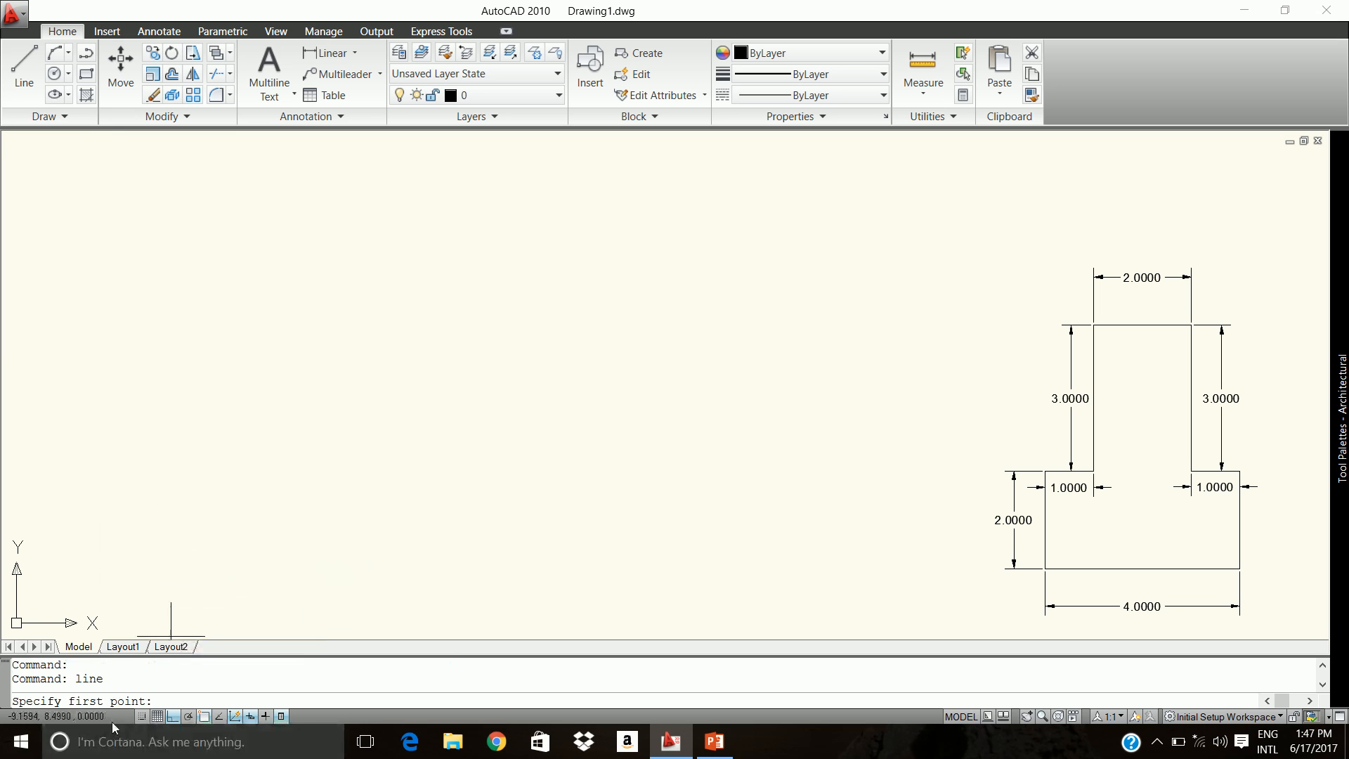
left_click(158, 538)
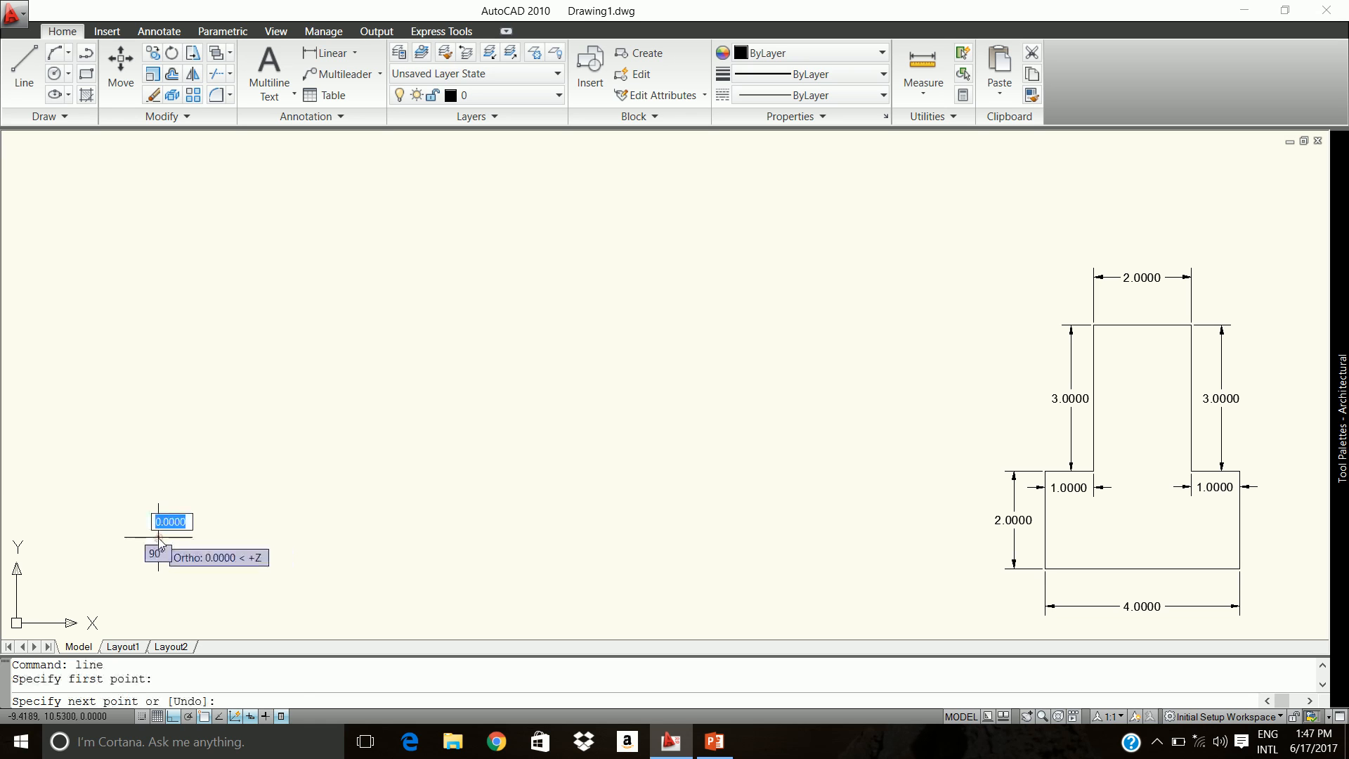
left_click(173, 716)
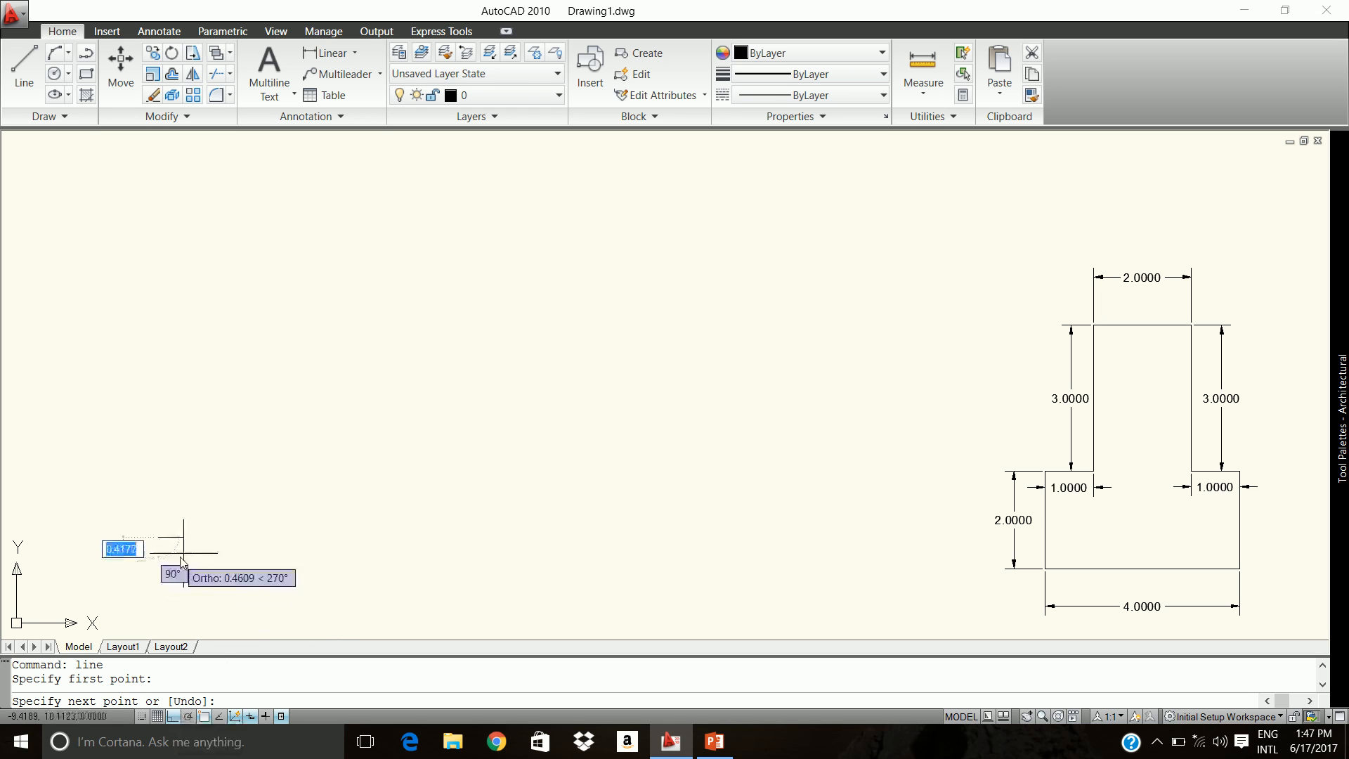
left_click(173, 717)
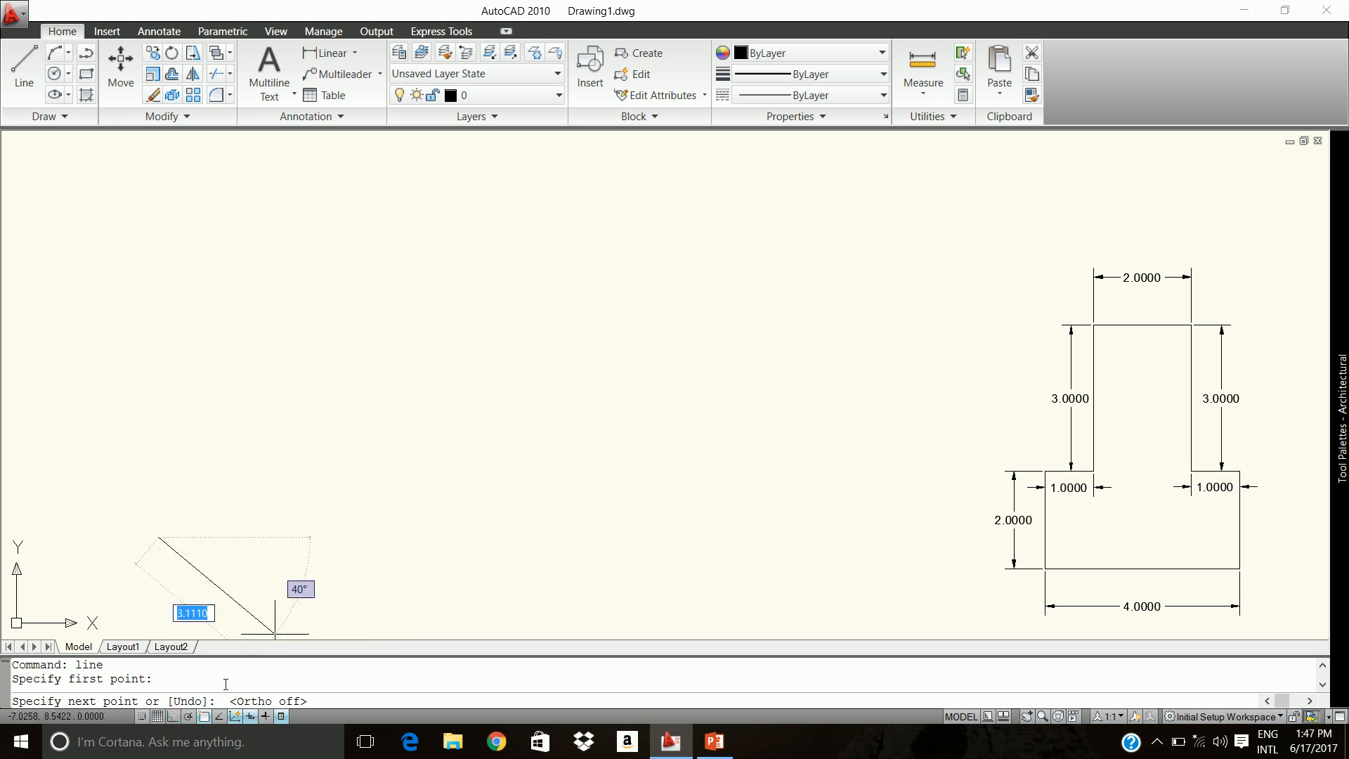
left_click(178, 717)
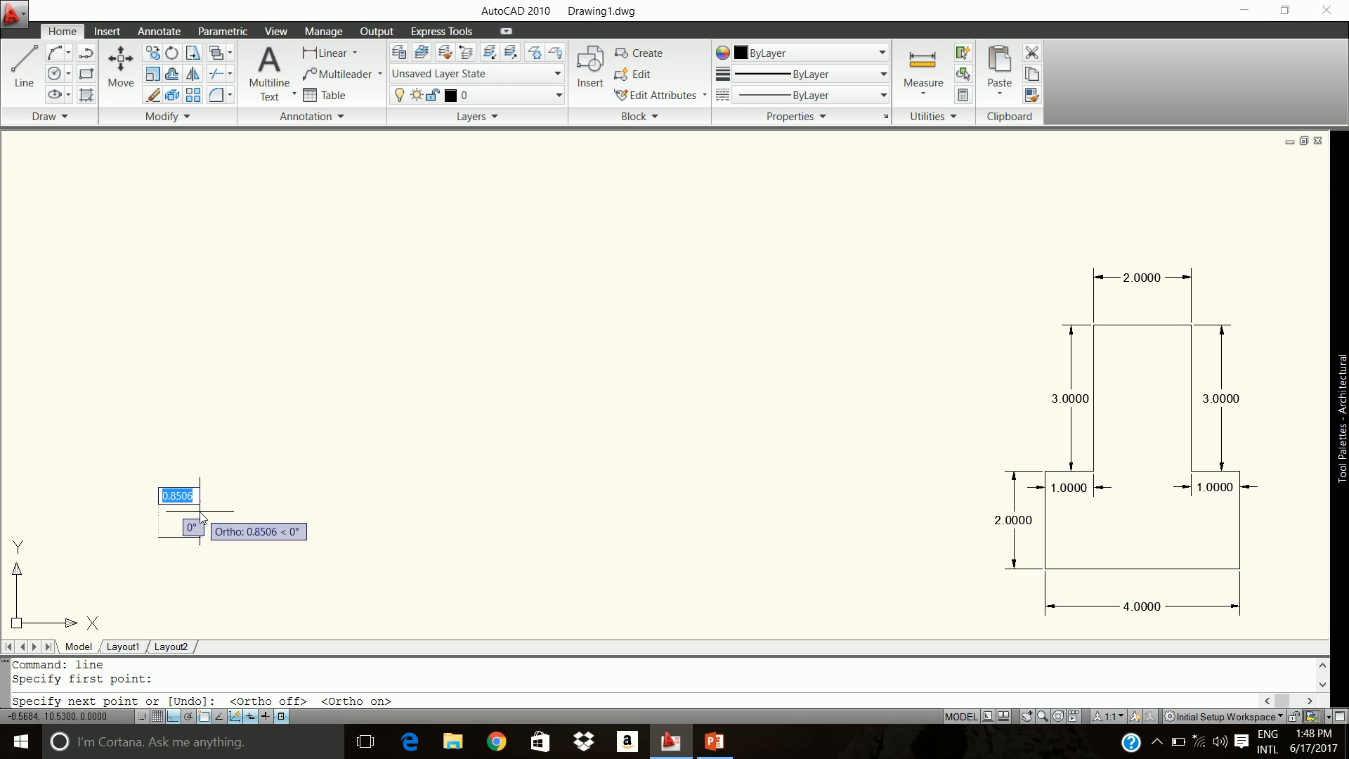
type("4")
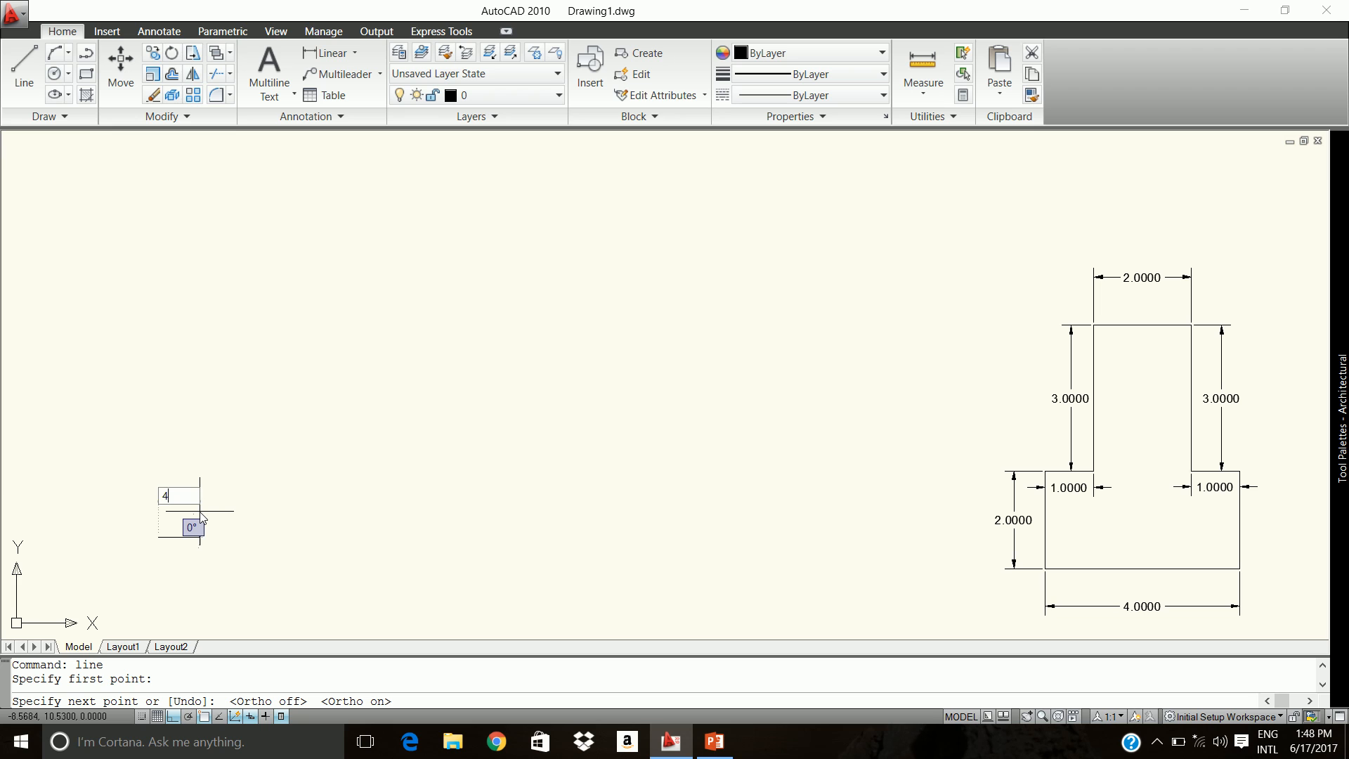
key("Tab")
type("0")
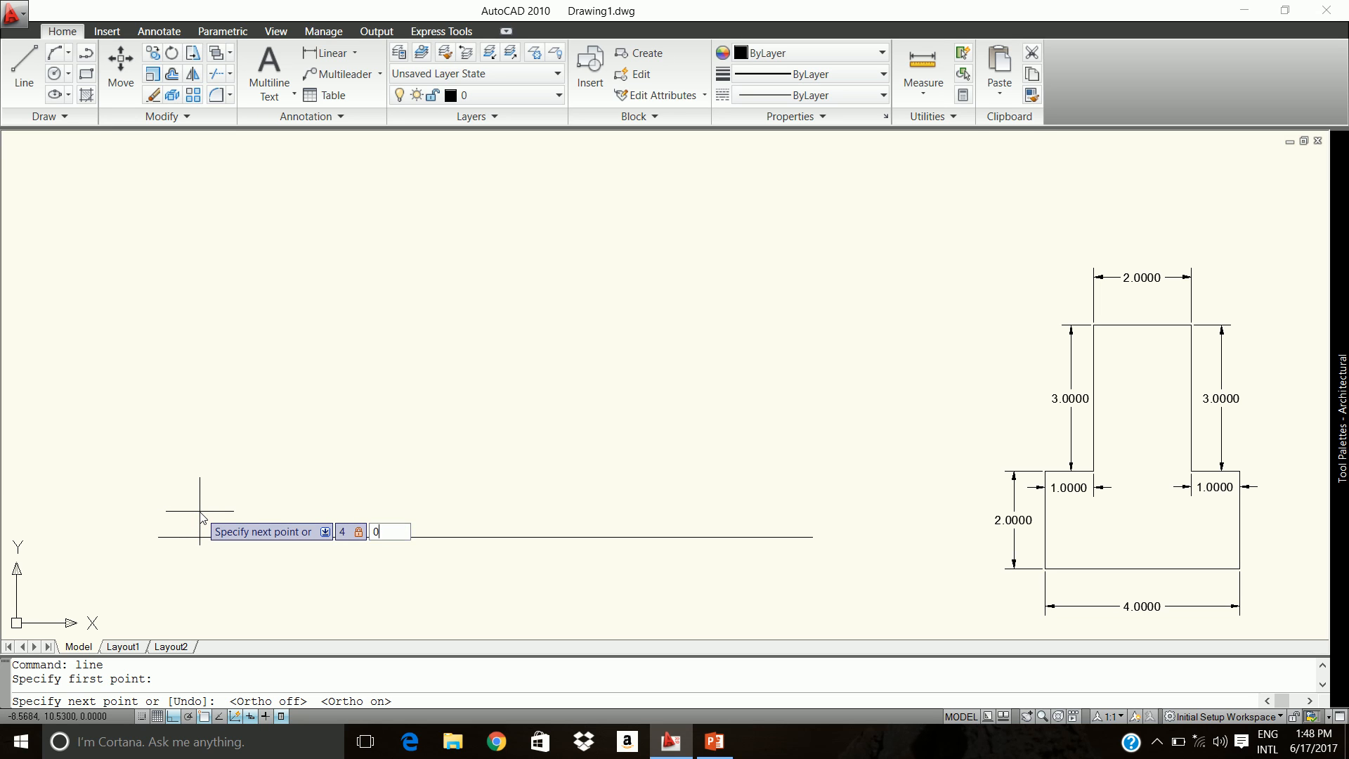
key("Return")
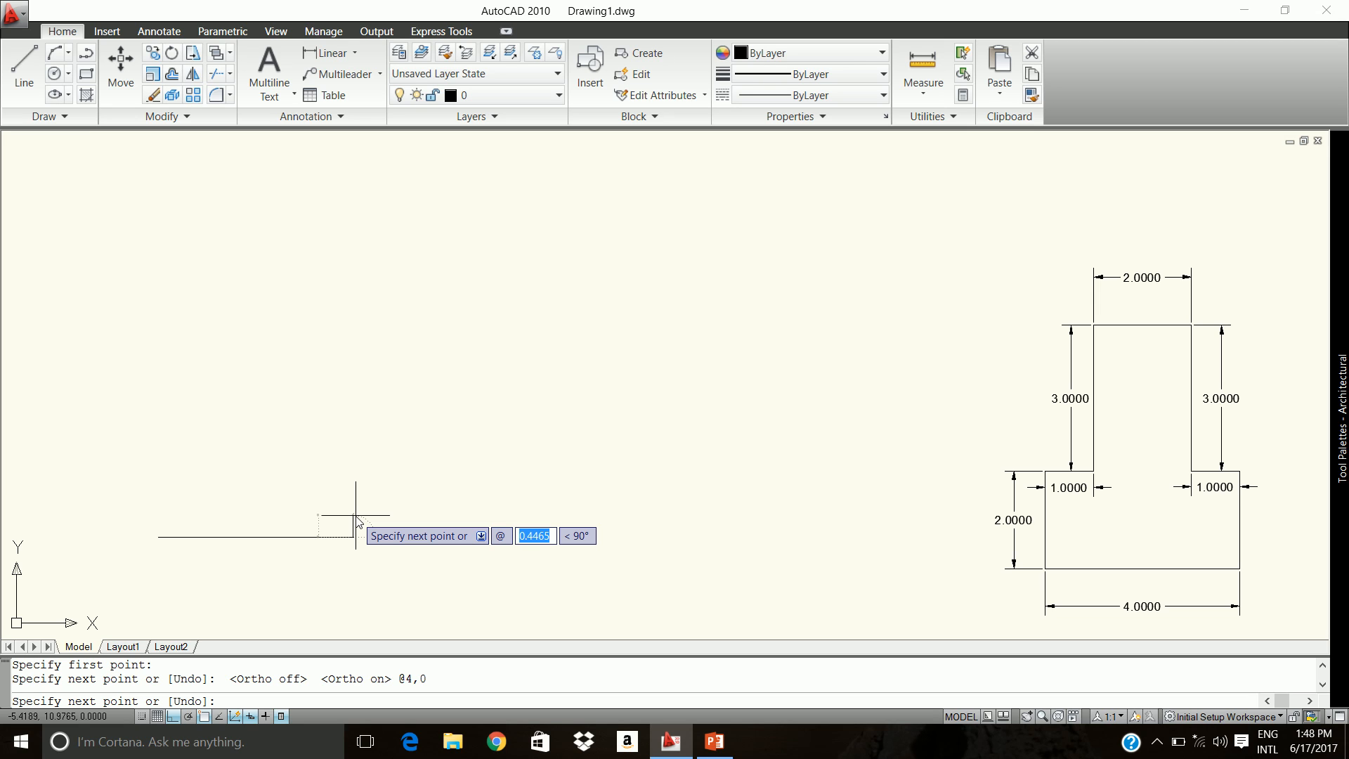
Continue the outline with the base's right edge at relative offset 0,2 and the right shoulder at -1,0.
type("0")
key("Tab")
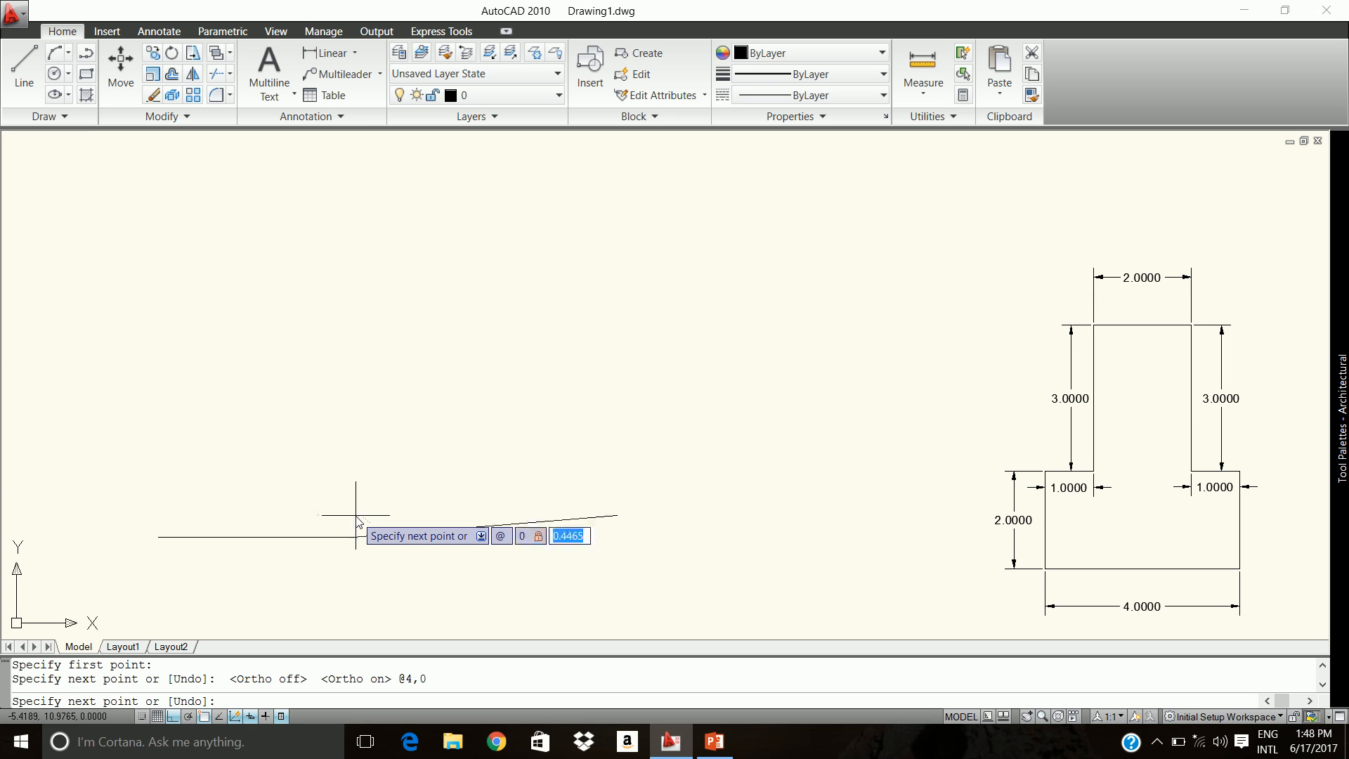
type("2")
key("Return")
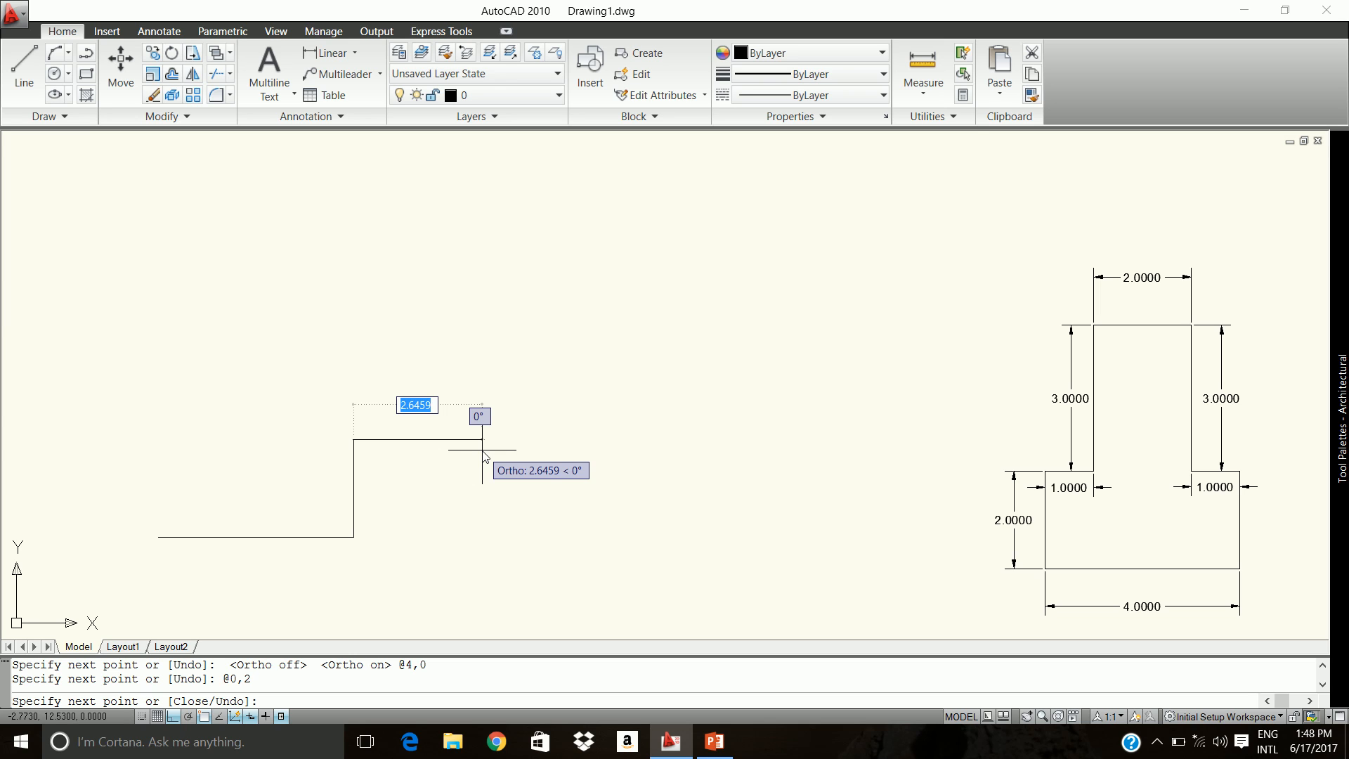
type("-")
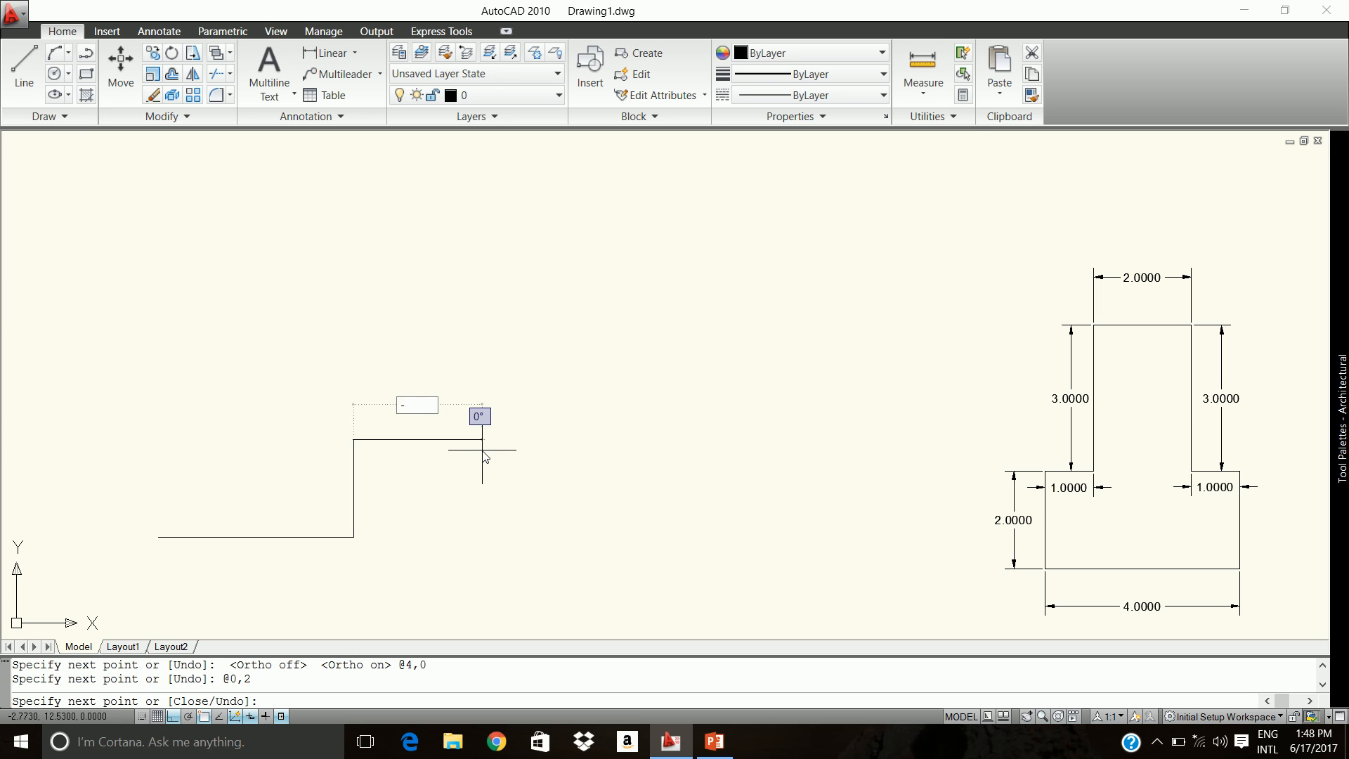
type("1")
key("Tab")
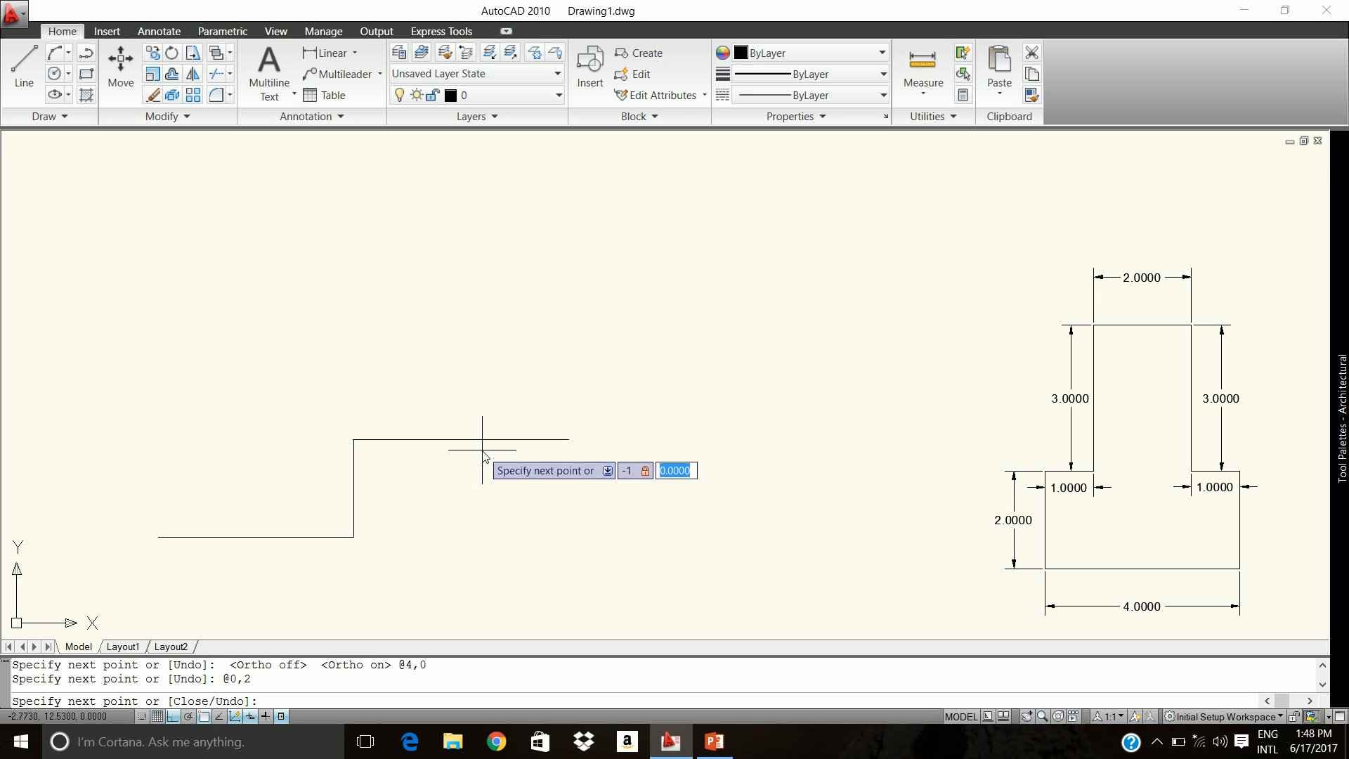
type("0")
key("Return")
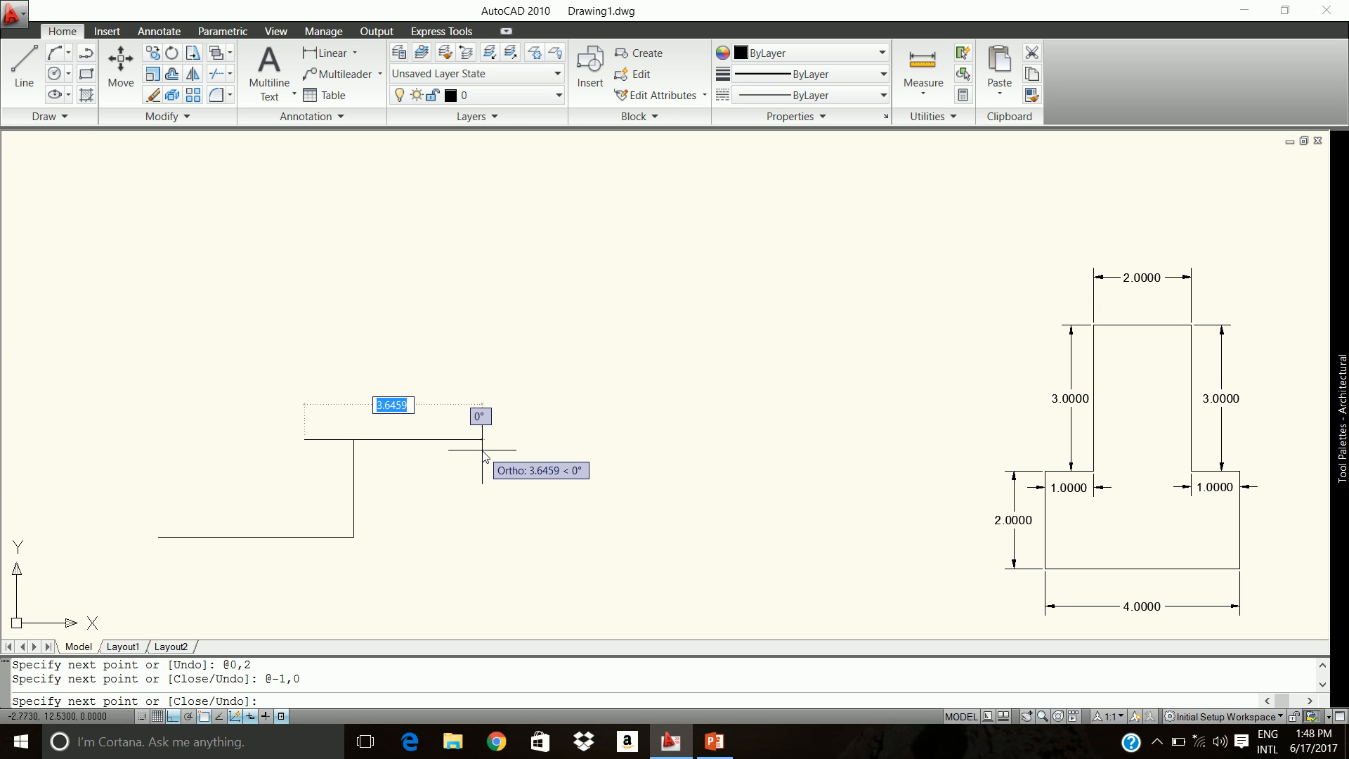
Draw the upper block's right side with relative offset 0,3 and its top edge with -2,0.
type("0")
key("Tab")
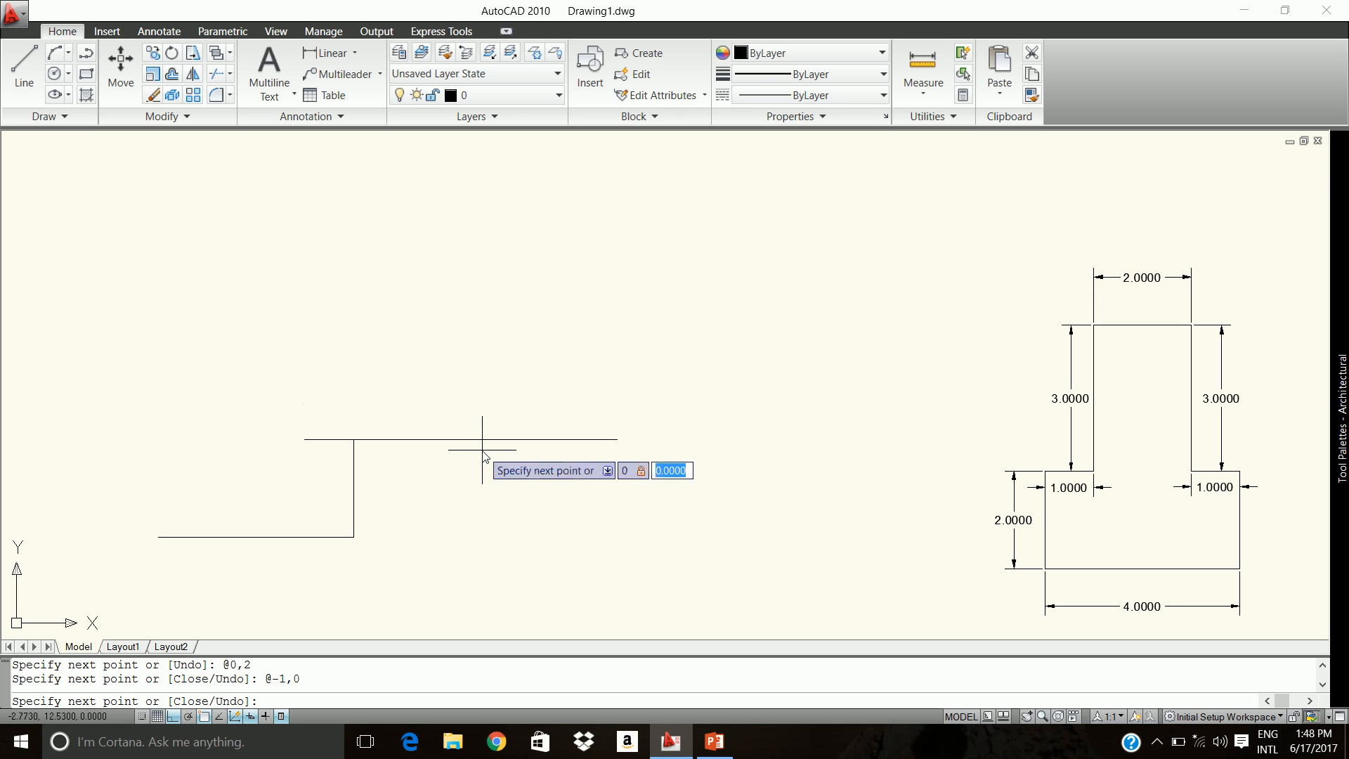
type("3")
key("Return")
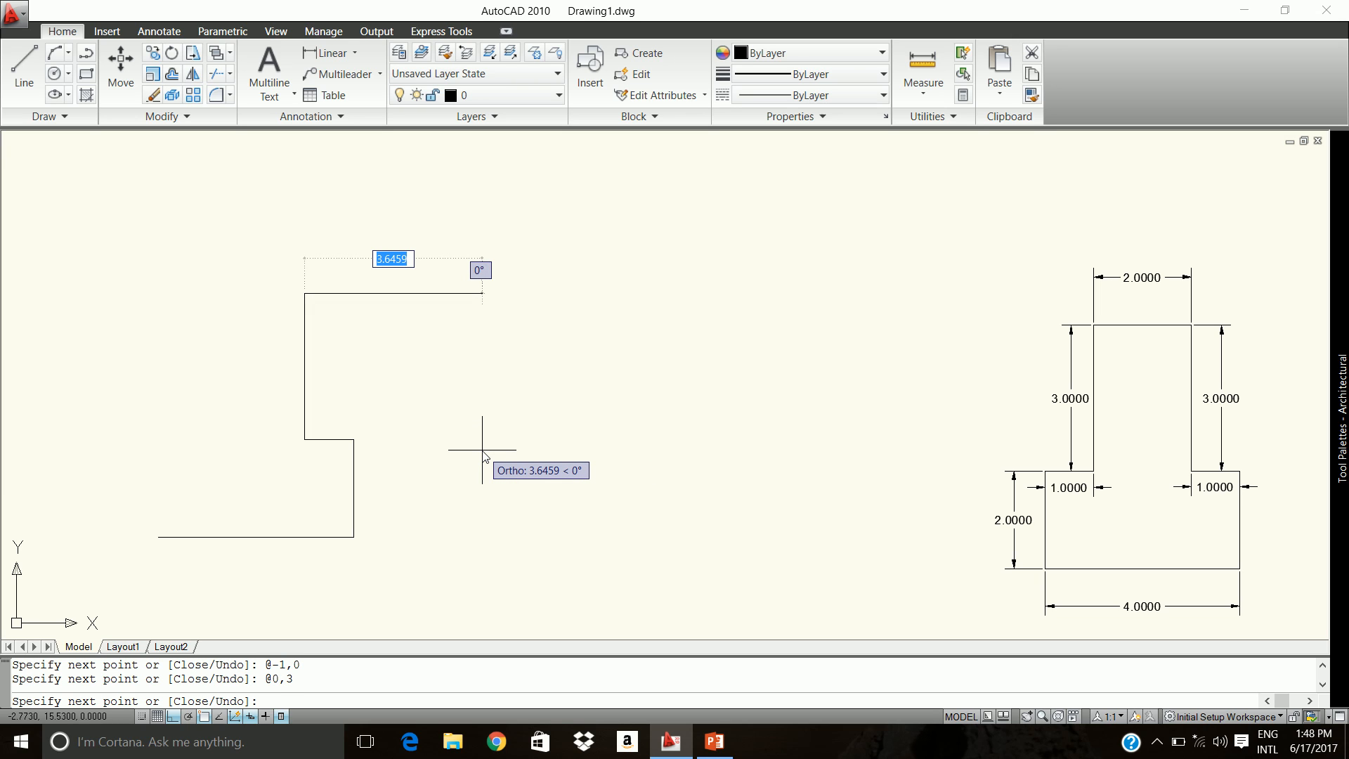
type("-2")
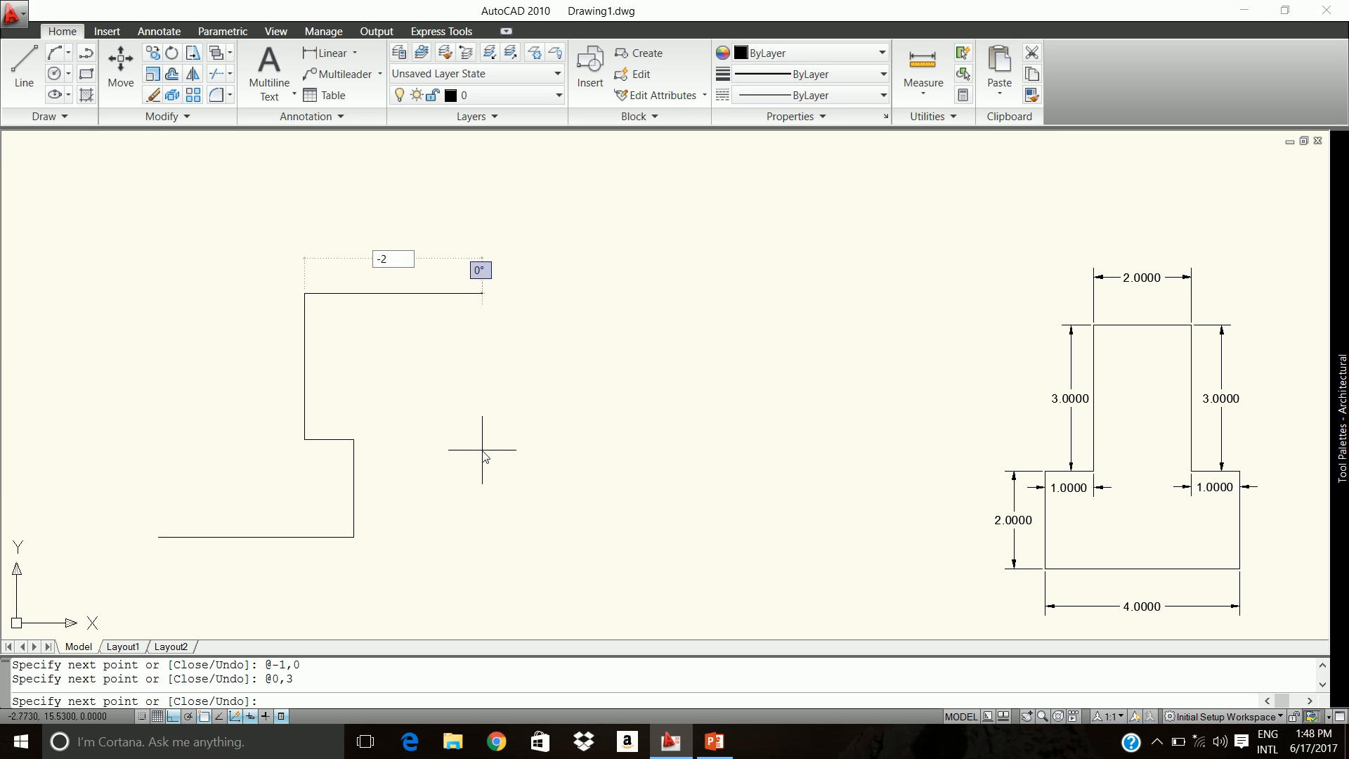
type(",0")
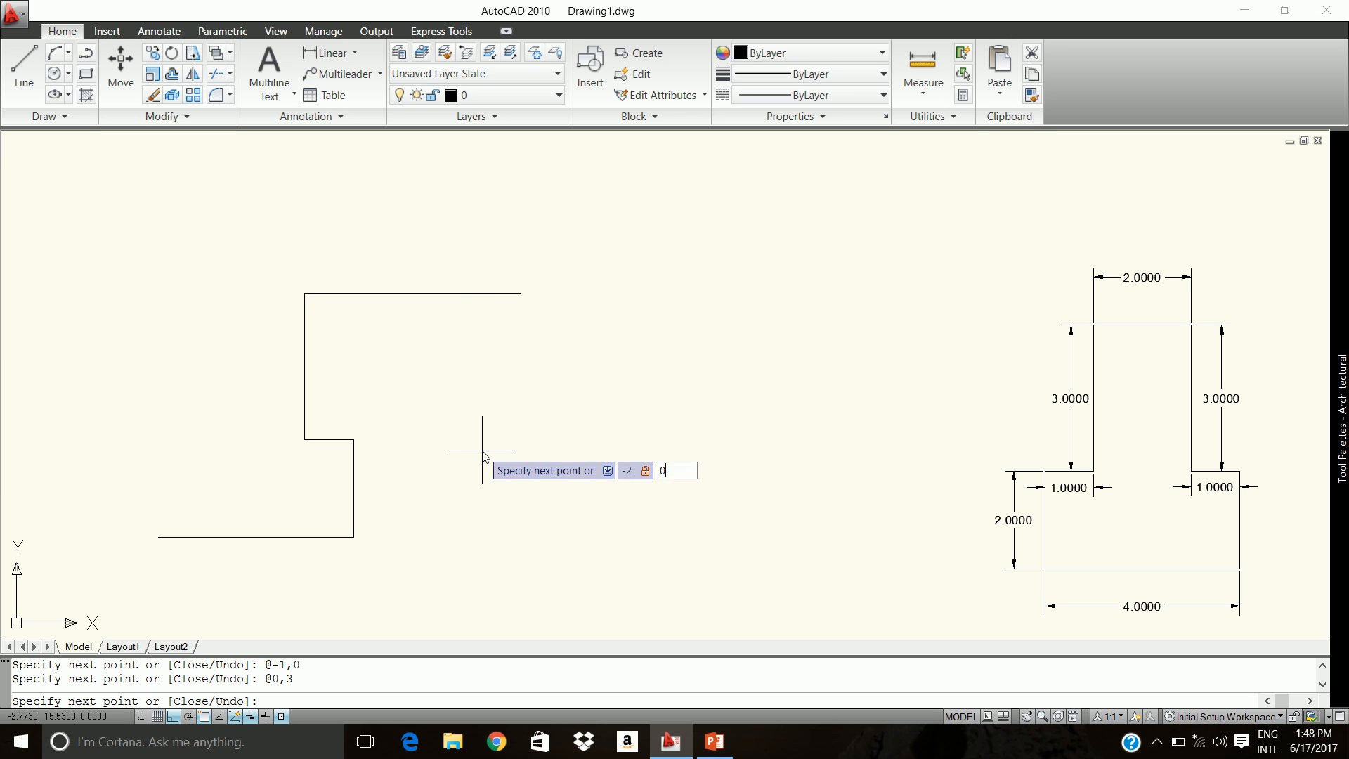
key("Return")
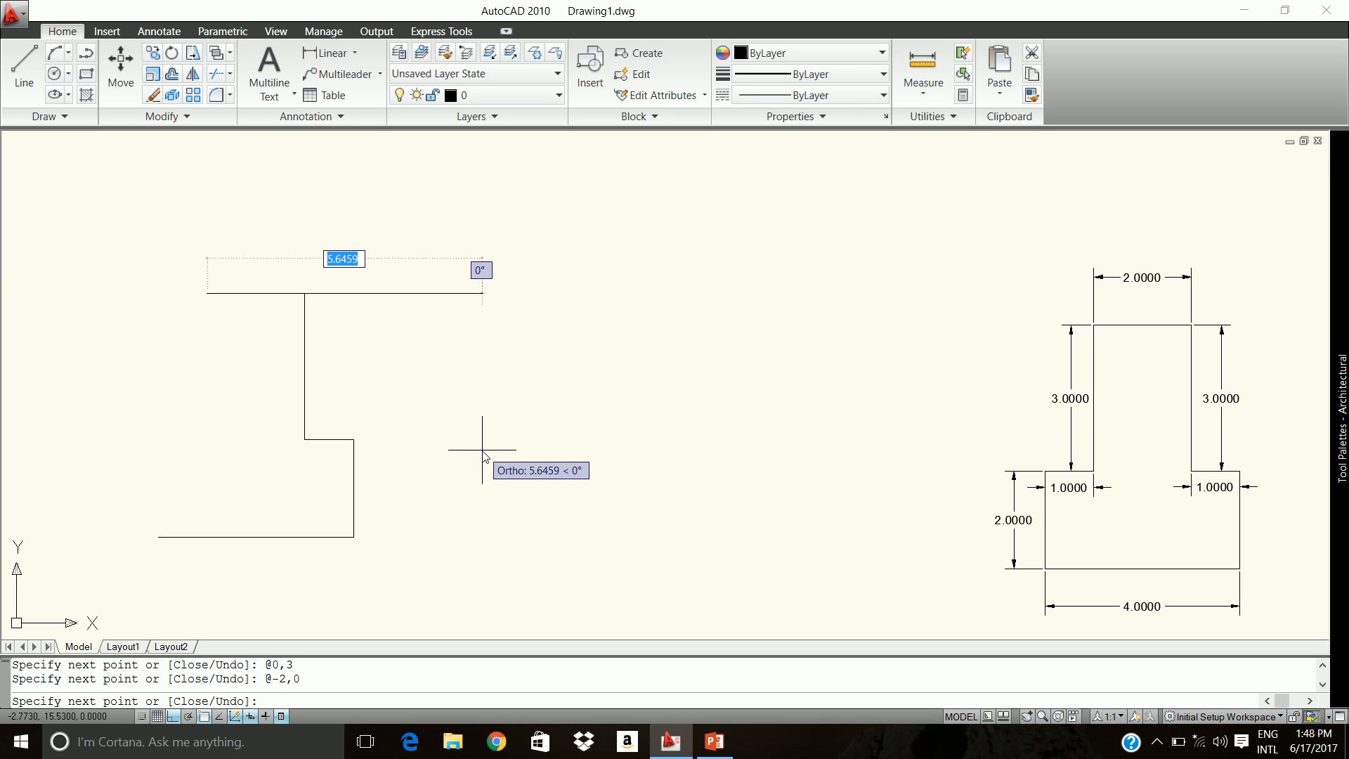
Draw the upper block's left side with relative offset 0,-3 and the left shoulder with -1,0.
type("0,")
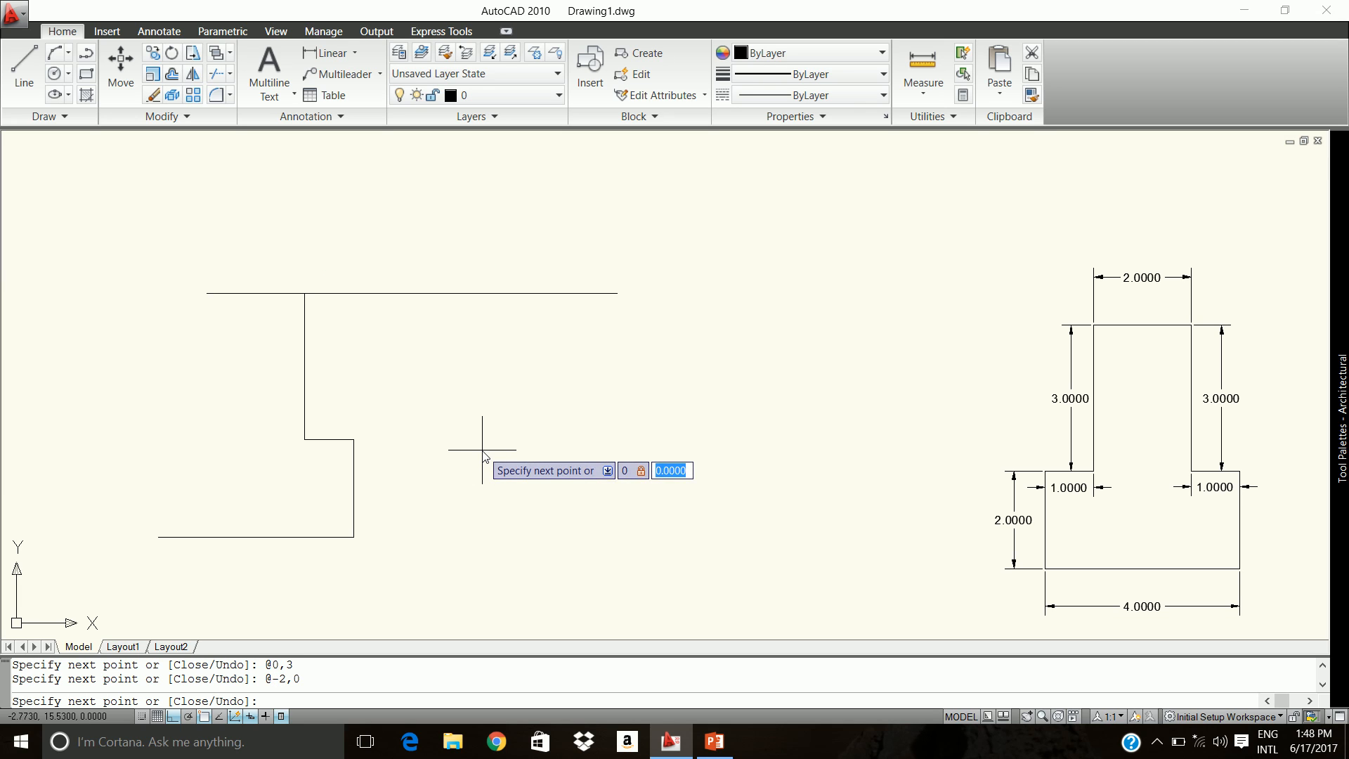
type("-3")
key("Return")
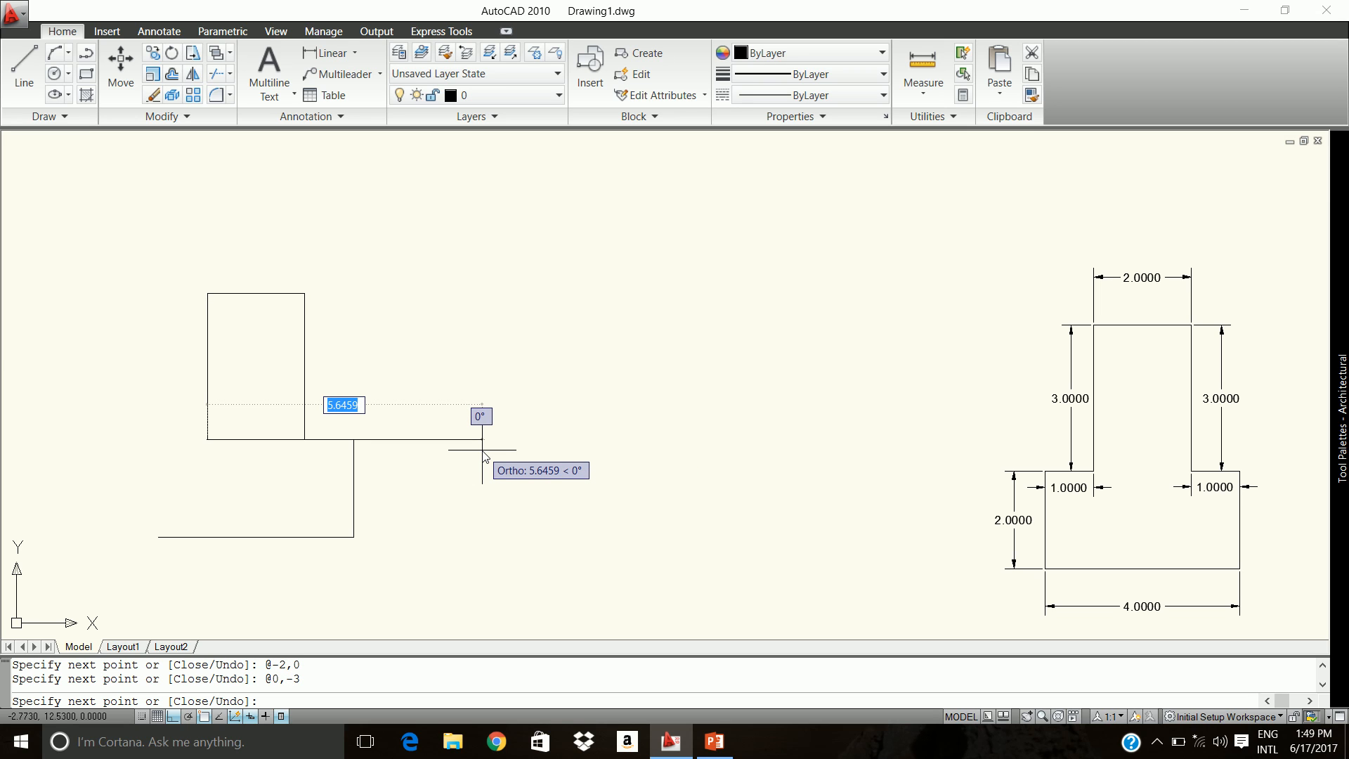
type("-1")
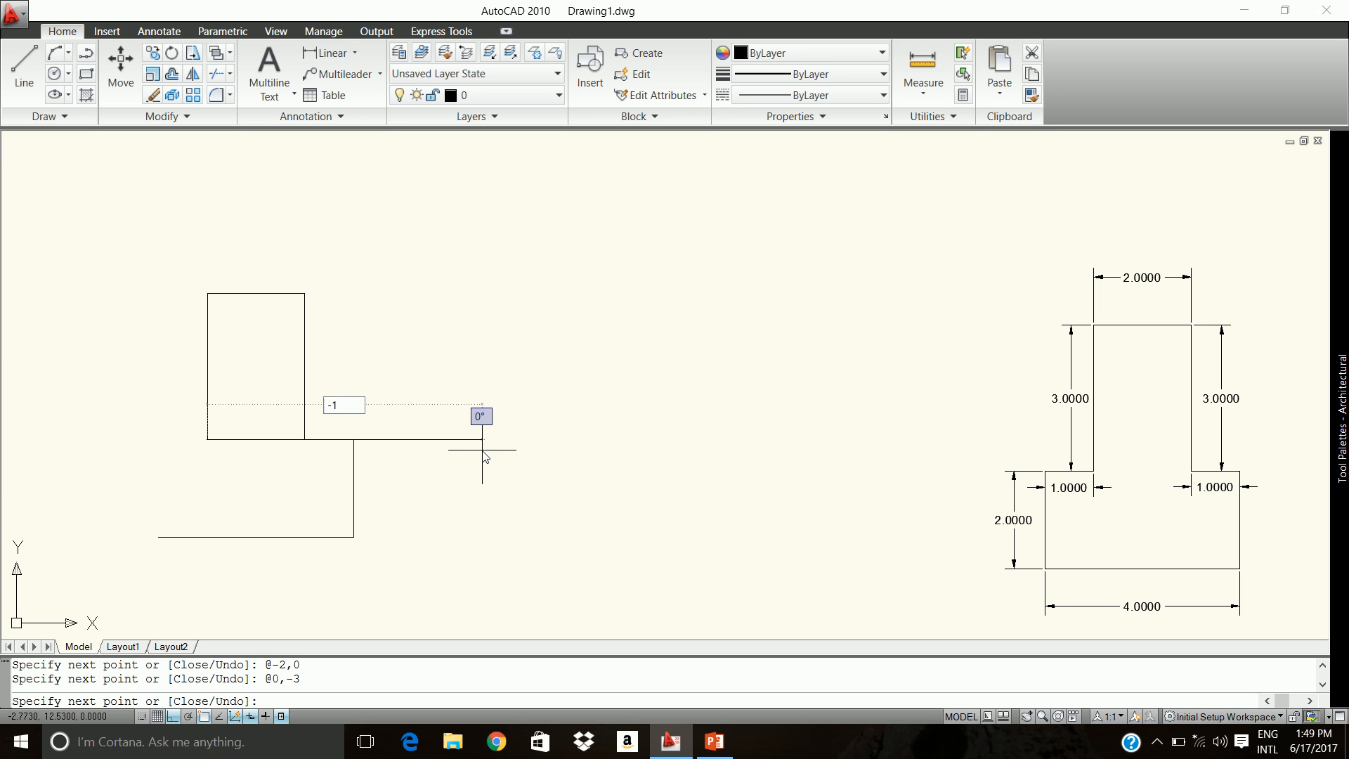
type(",")
type("0")
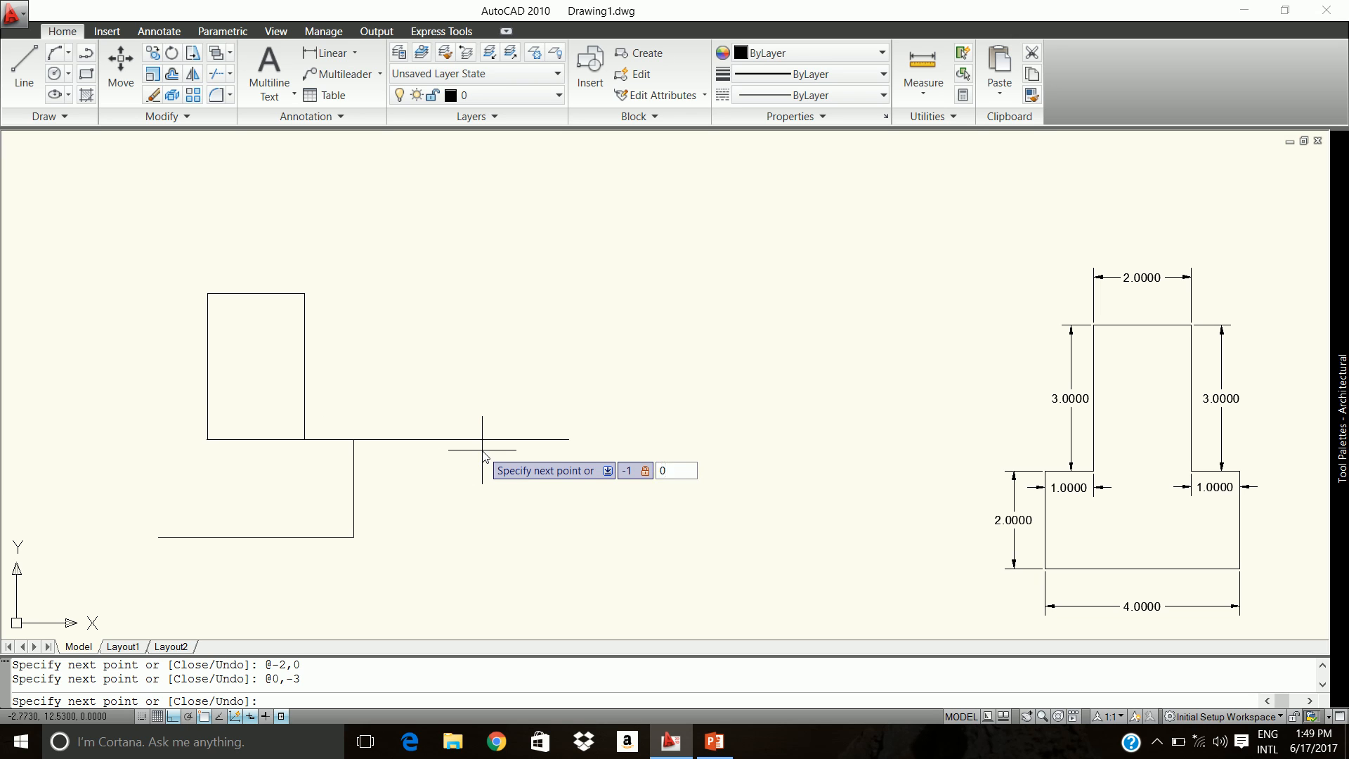
key("Return")
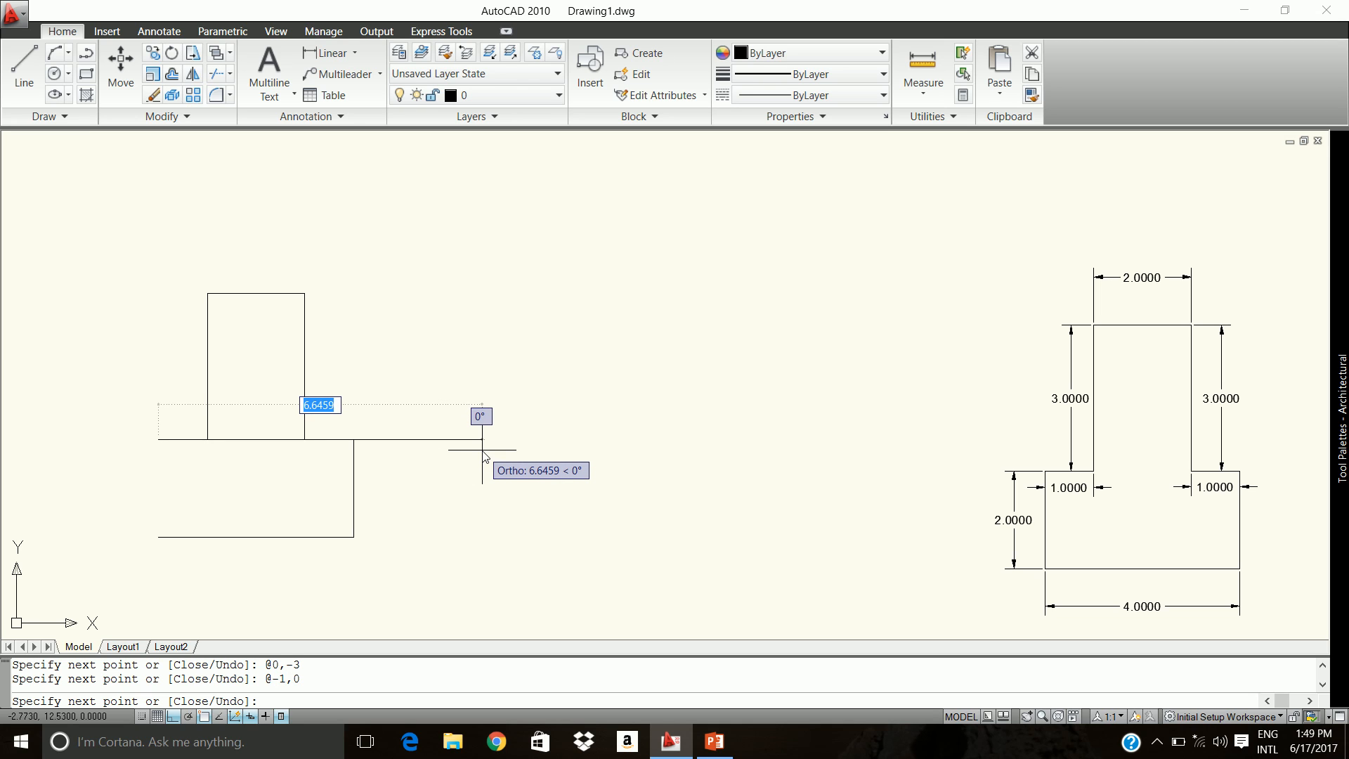
Close the outline with the base's left edge at relative offset 0,-2 and end the line command.
type("0")
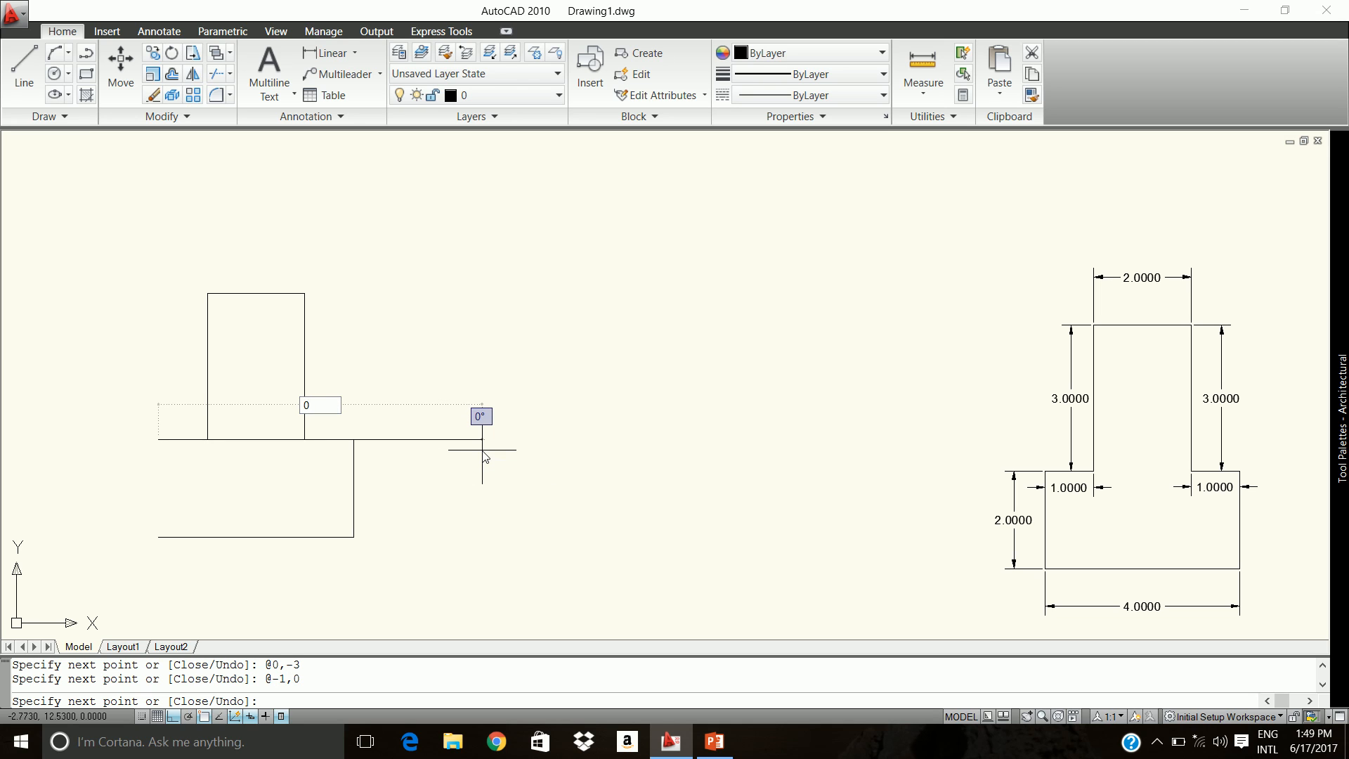
type(",-2")
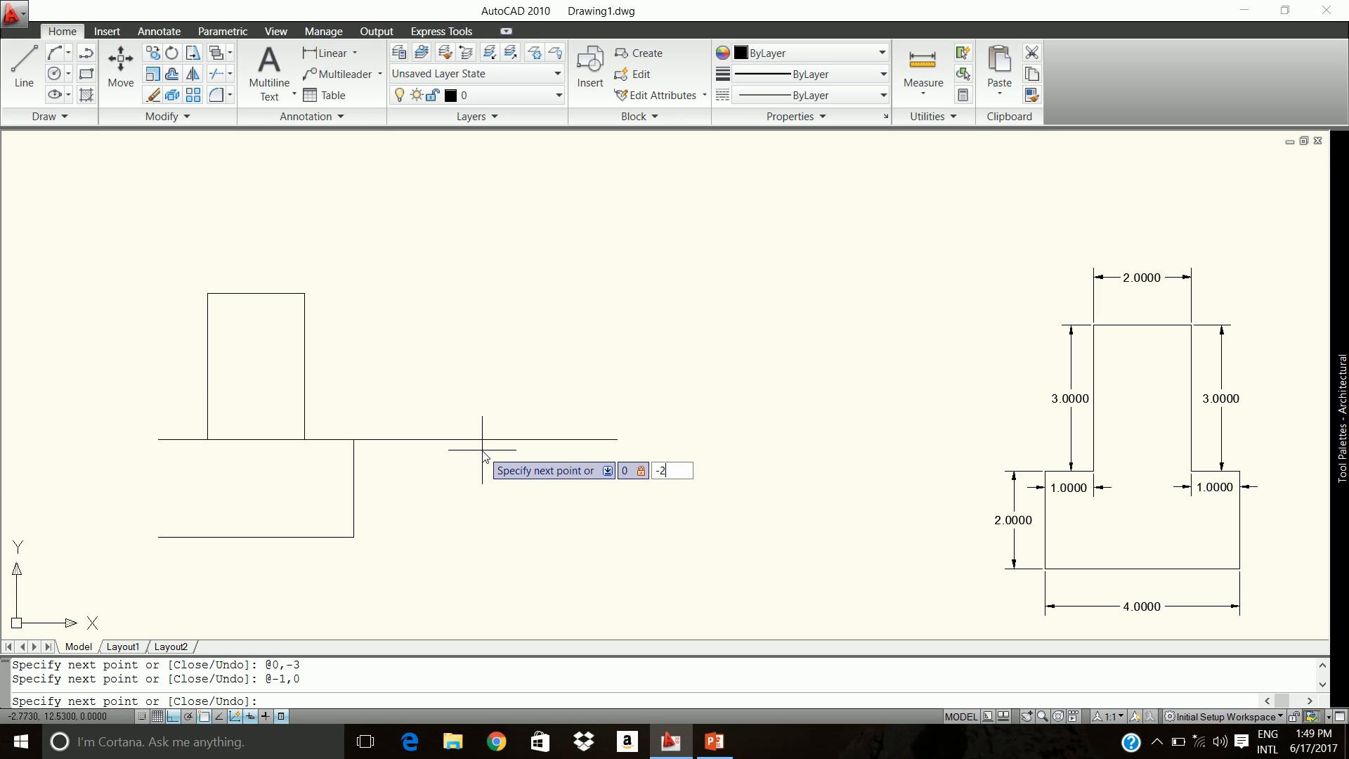
key("Return")
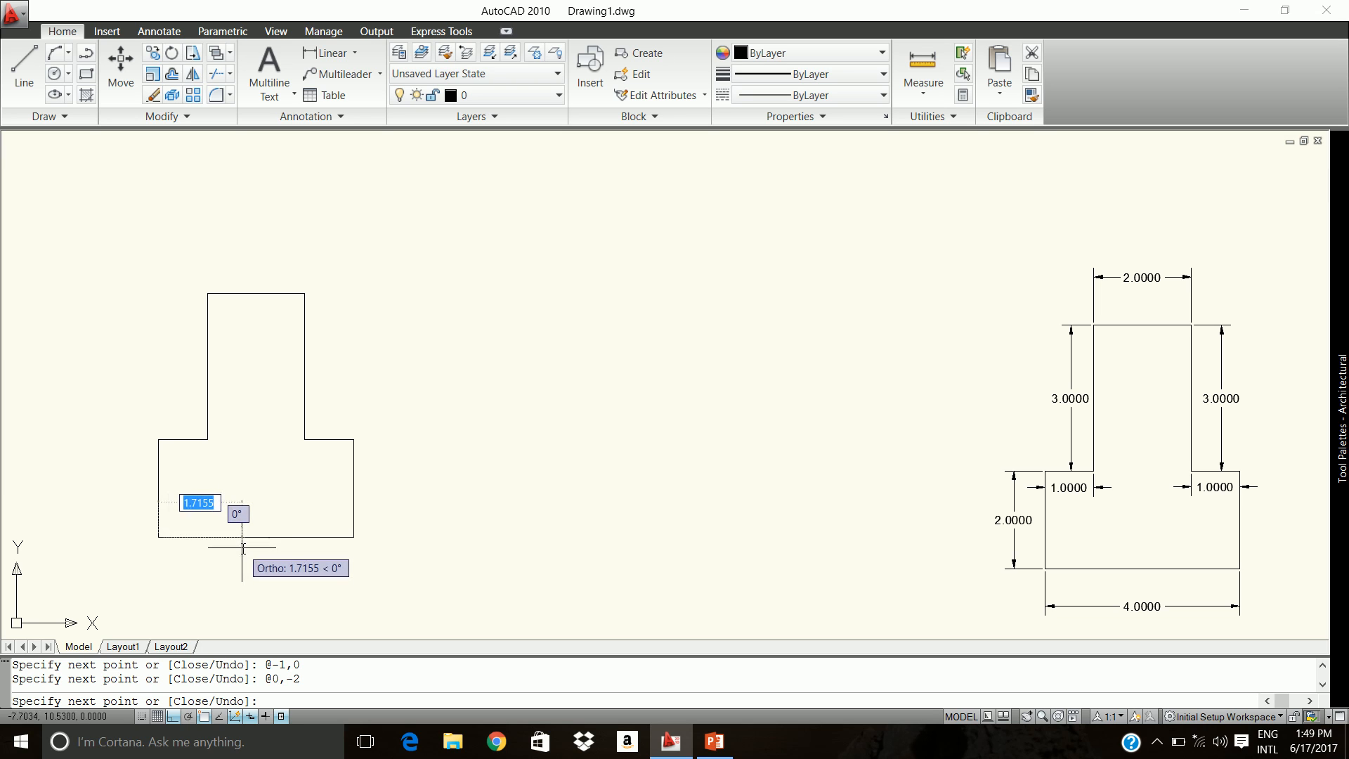
key("Return")
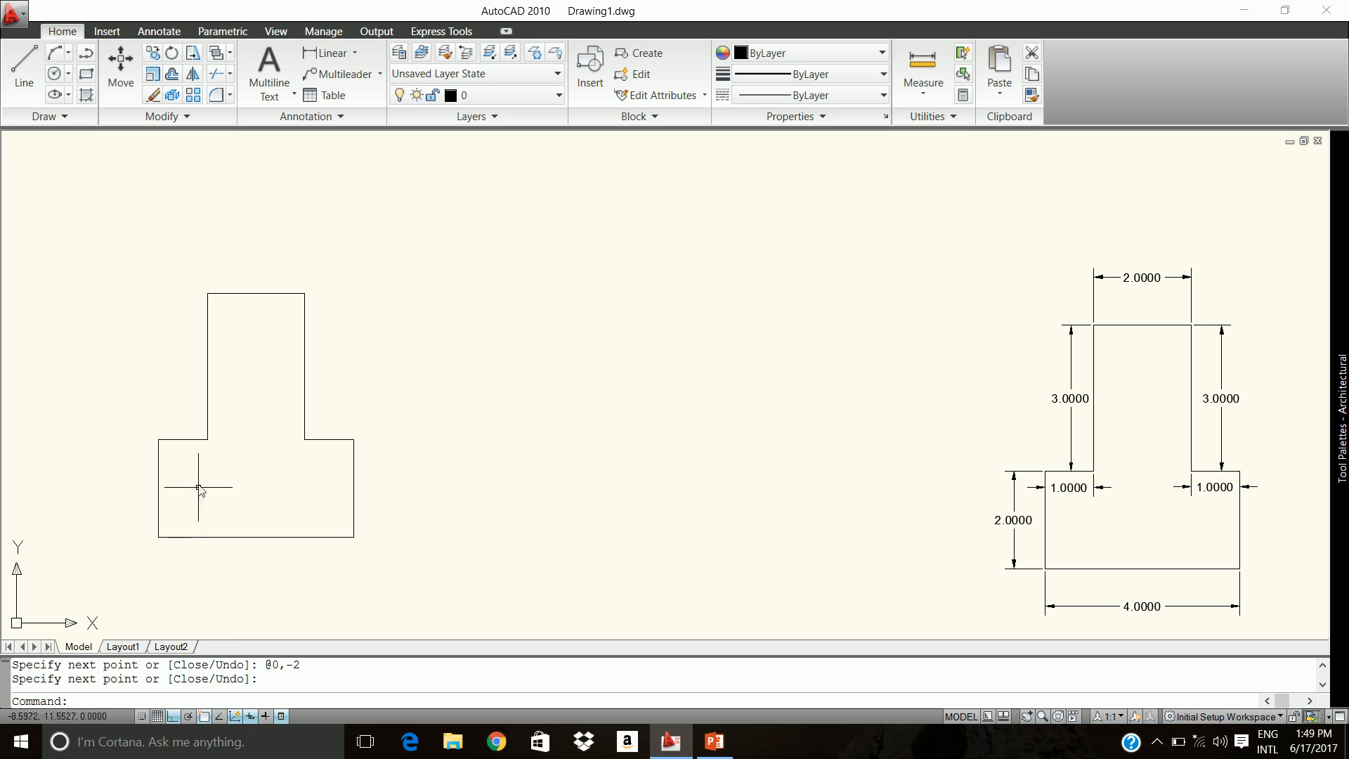
Add a linear dimension to the top edge of the new outline, placed above it.
left_click(356, 53)
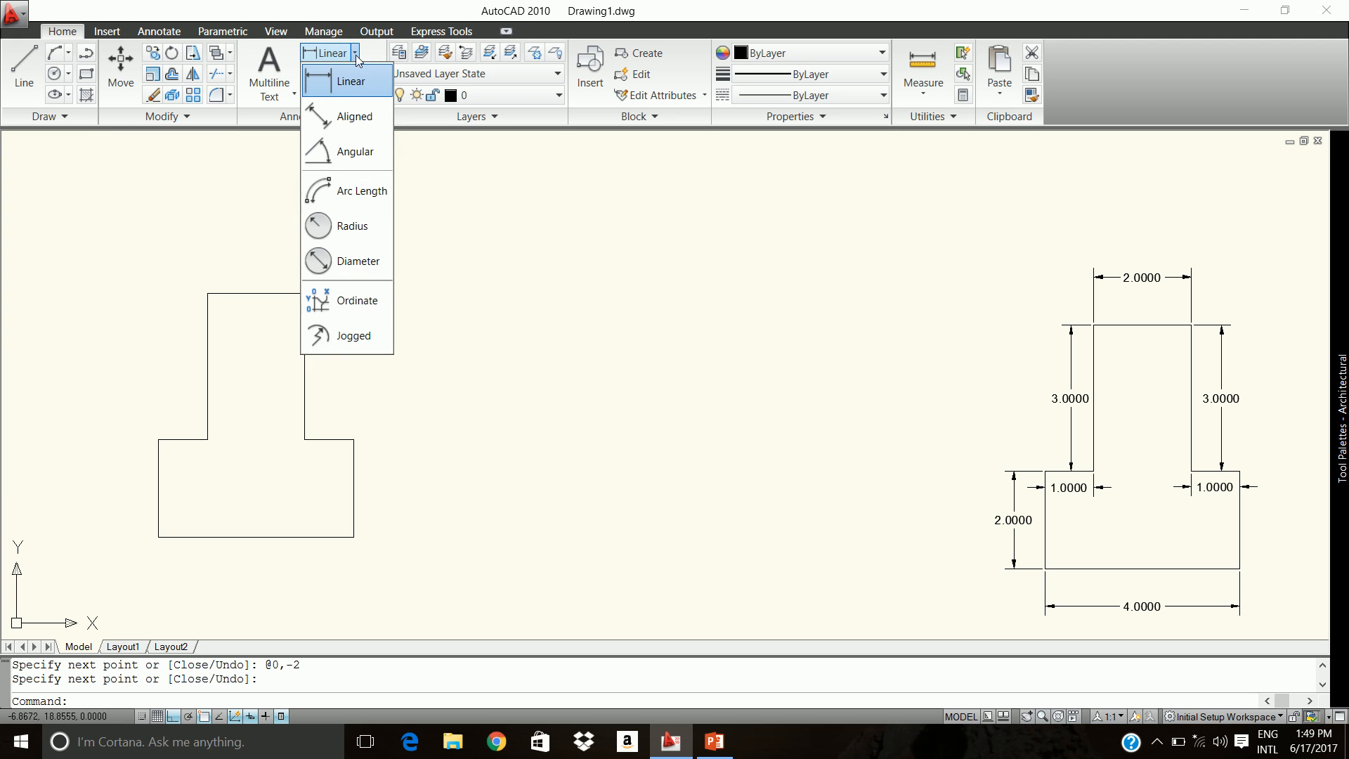
left_click(355, 69)
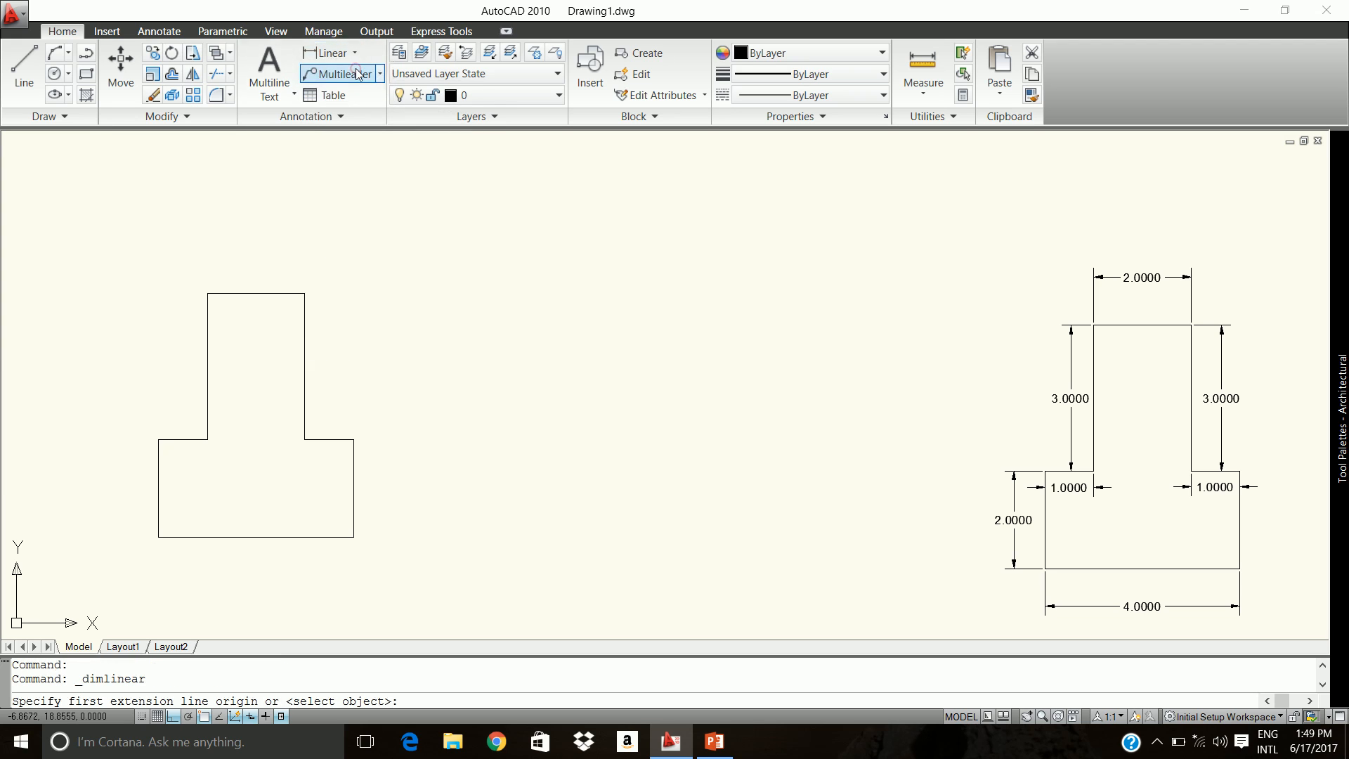
left_click(207, 293)
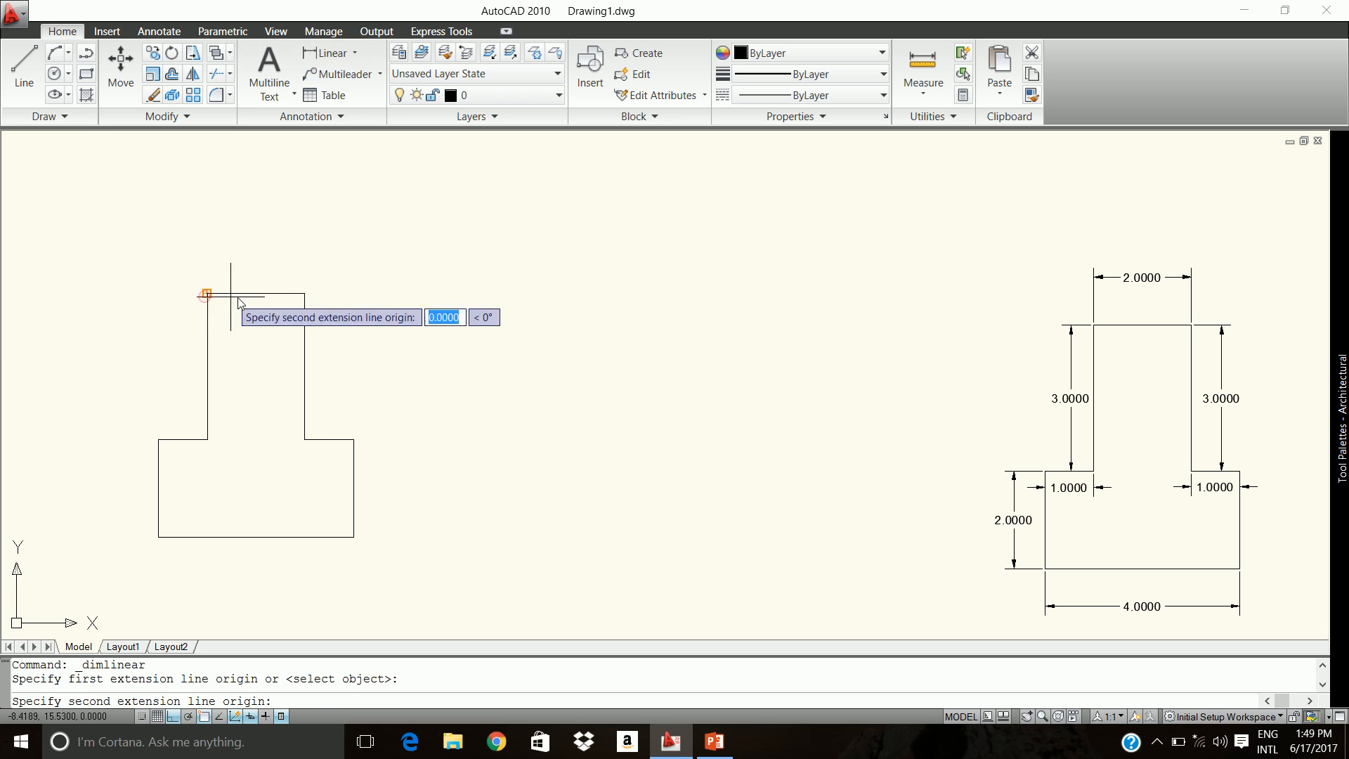
left_click(304, 293)
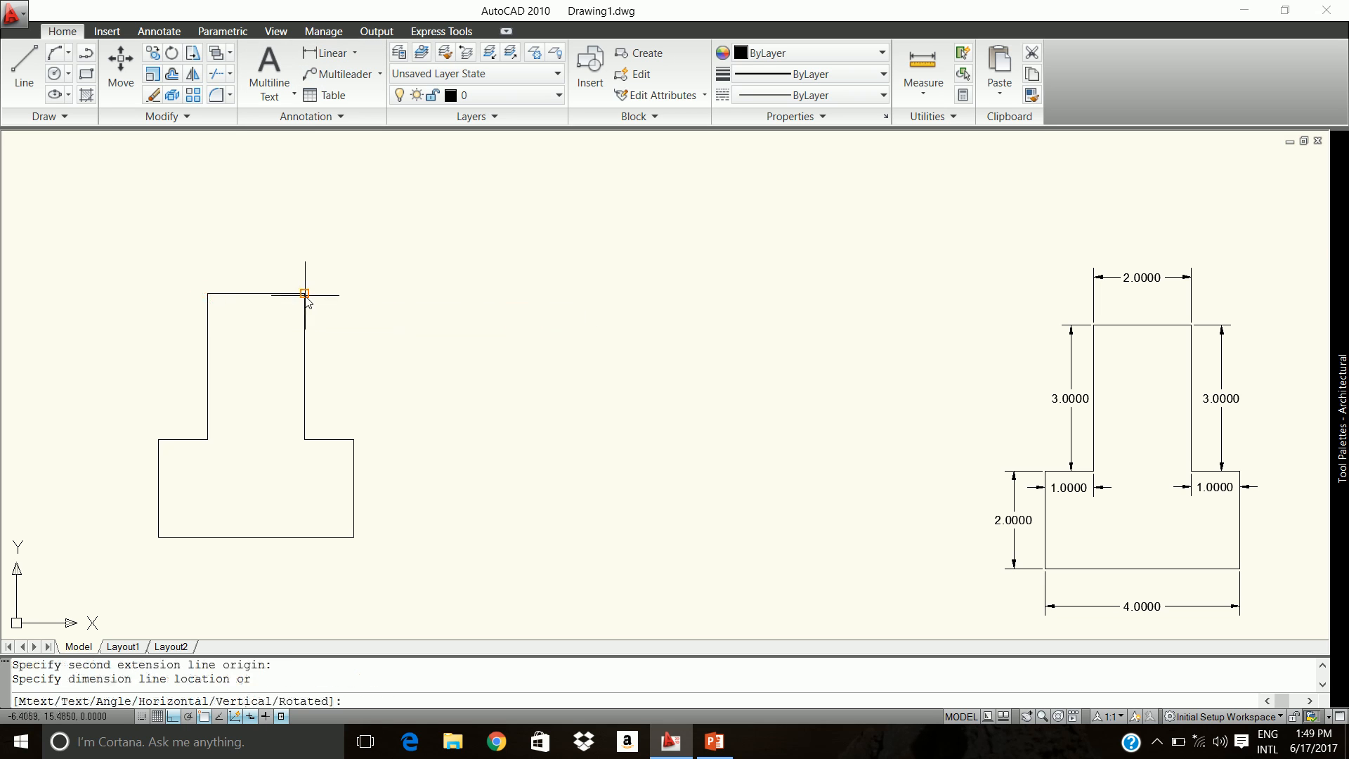
left_click(307, 250)
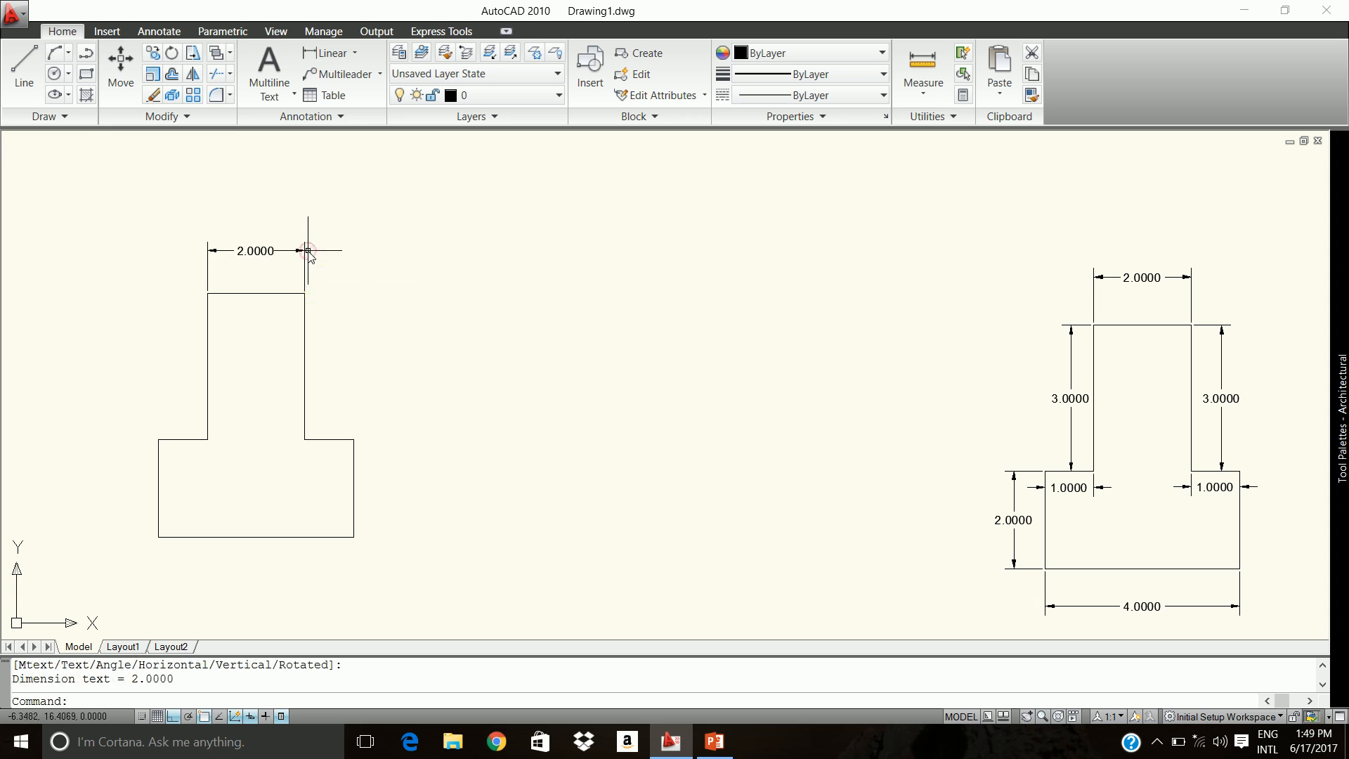
Add a vertical linear dimension to the upper block's right side, in line with the base's right edge.
left_click(330, 53)
left_click(305, 294)
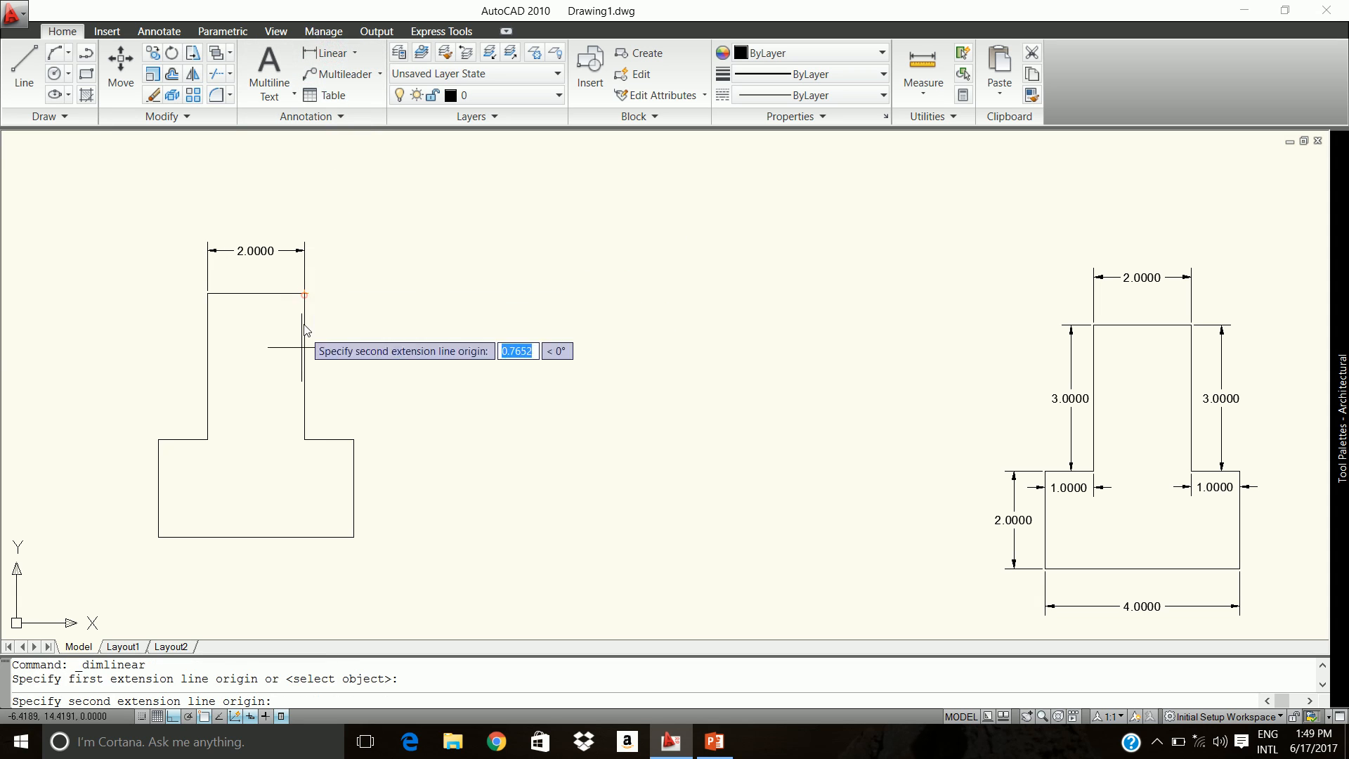
left_click(305, 438)
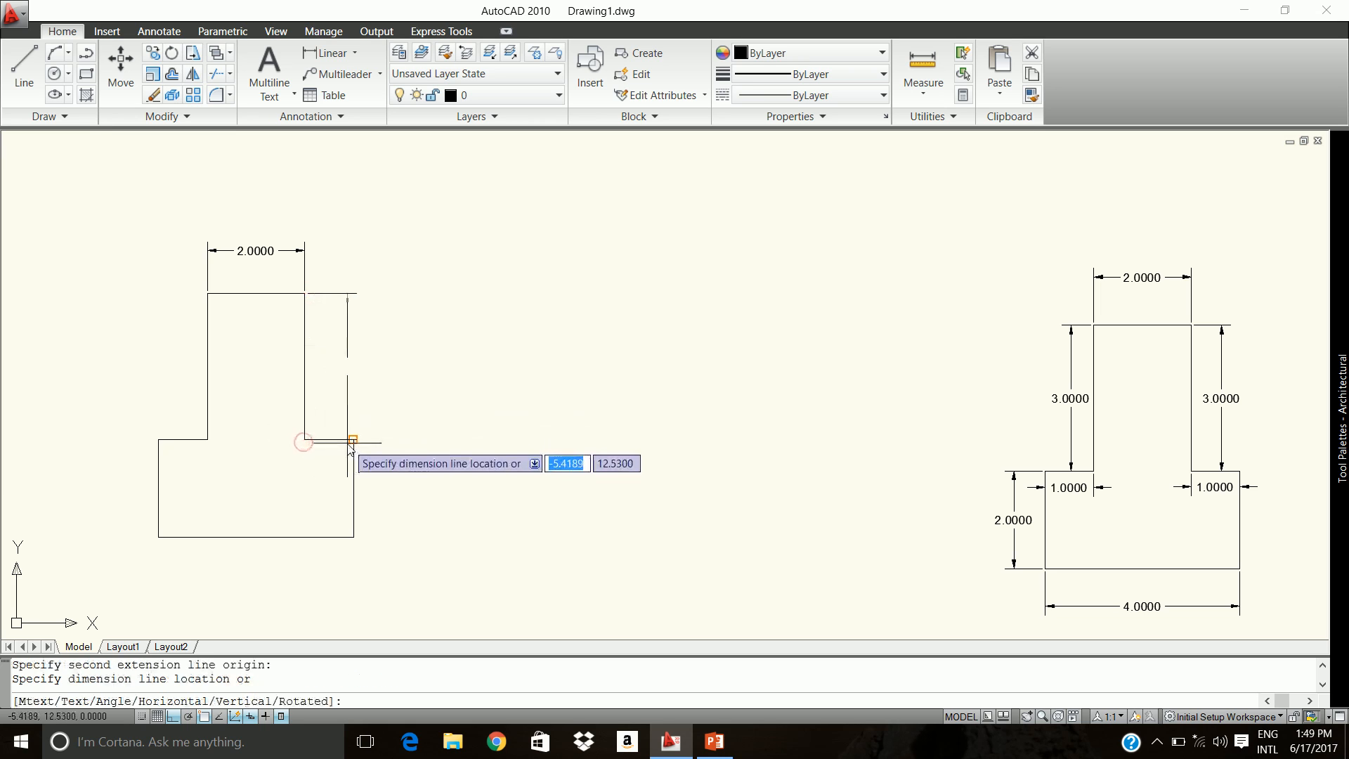
left_click(352, 440)
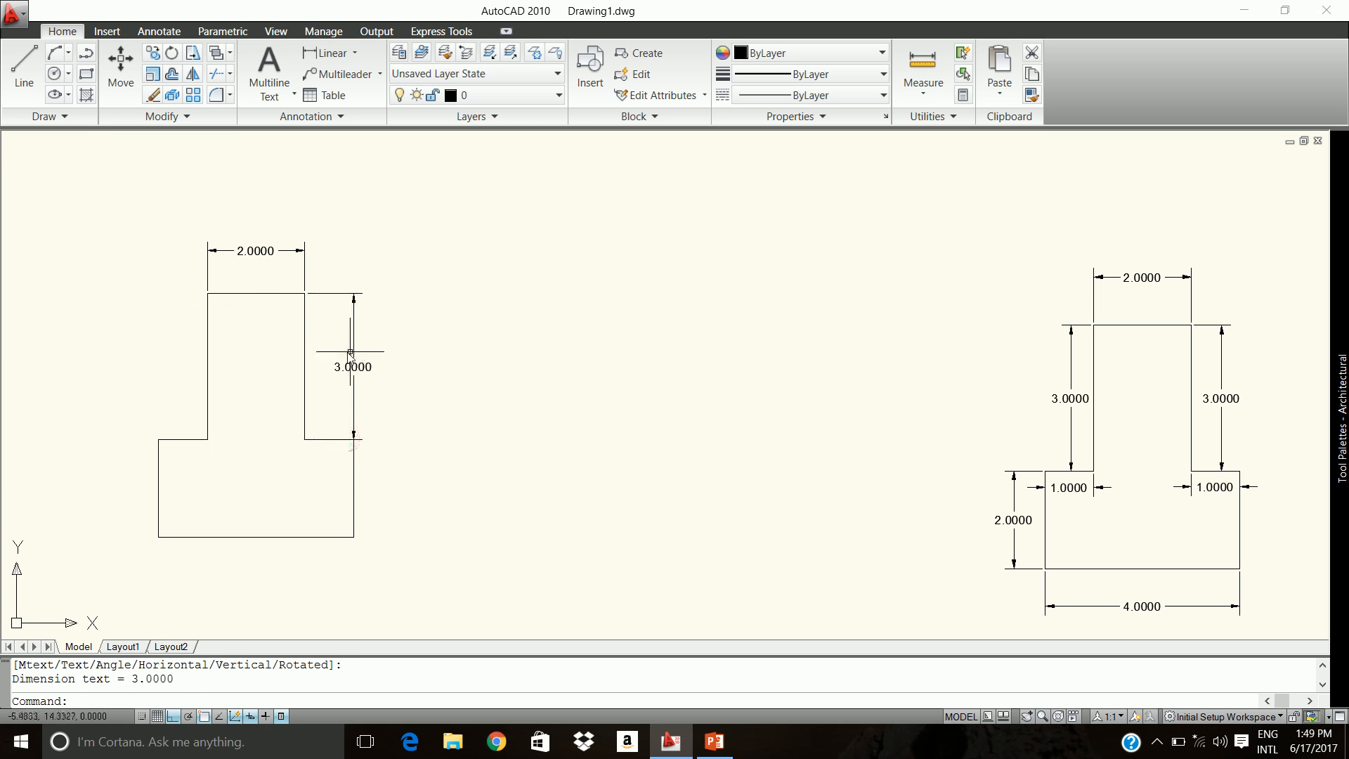
Add a horizontal linear dimension to the base's bottom edge on the newly drawn outline, placed below it.
left_click(330, 54)
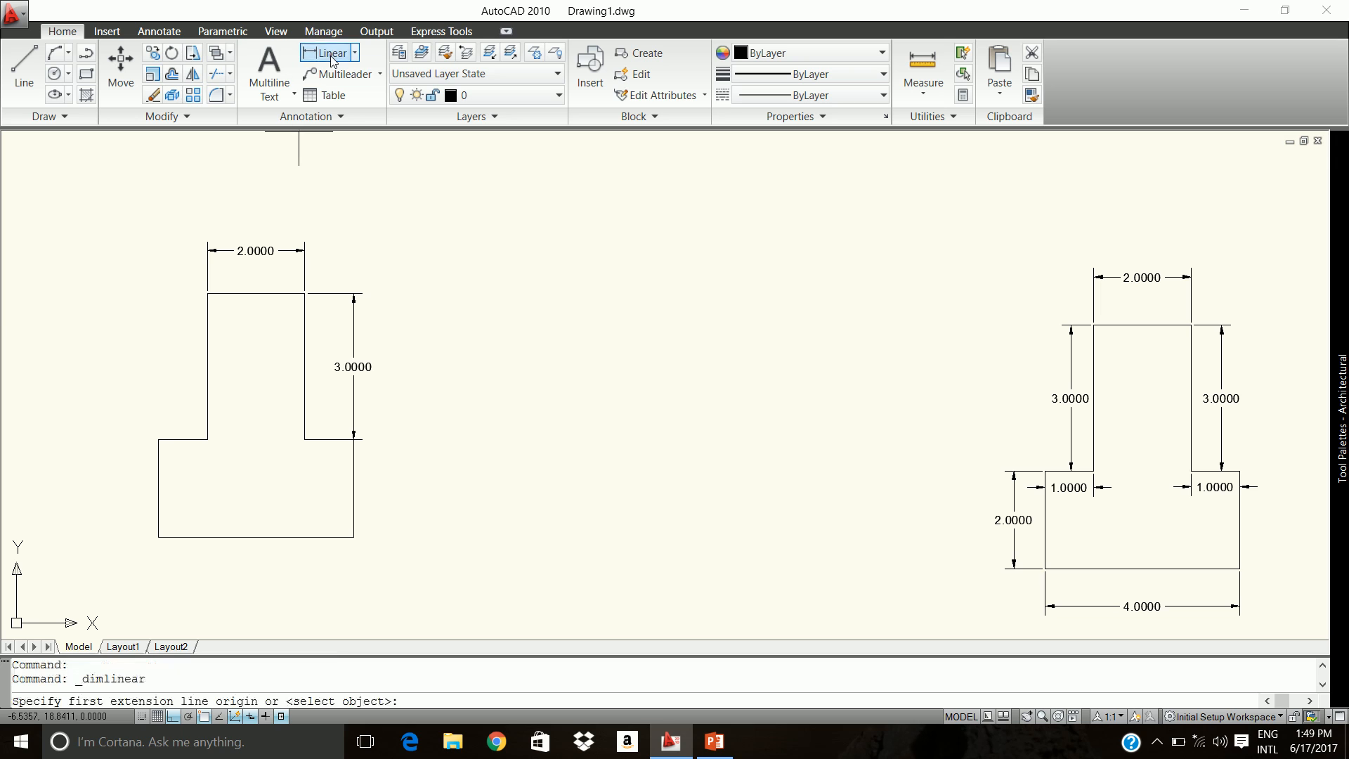
left_click(159, 538)
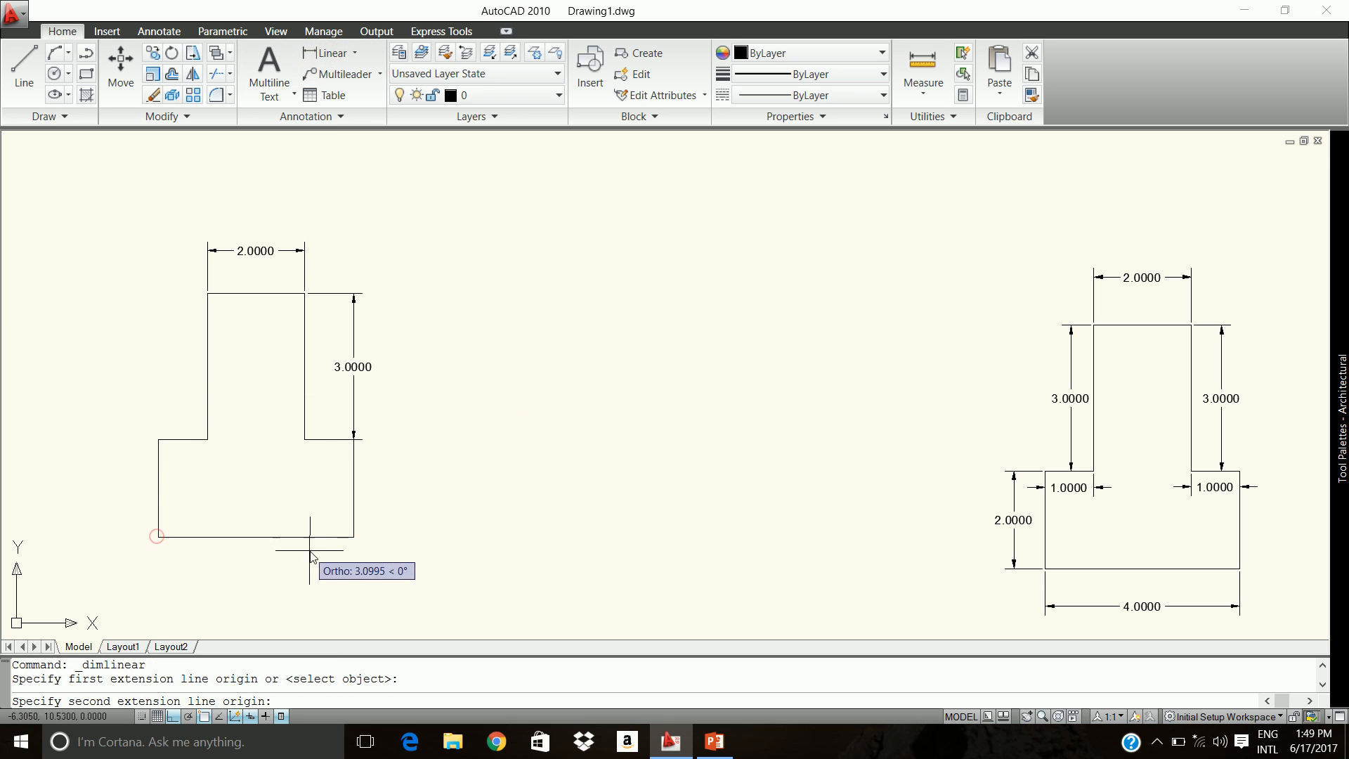
left_click(353, 538)
left_click(349, 573)
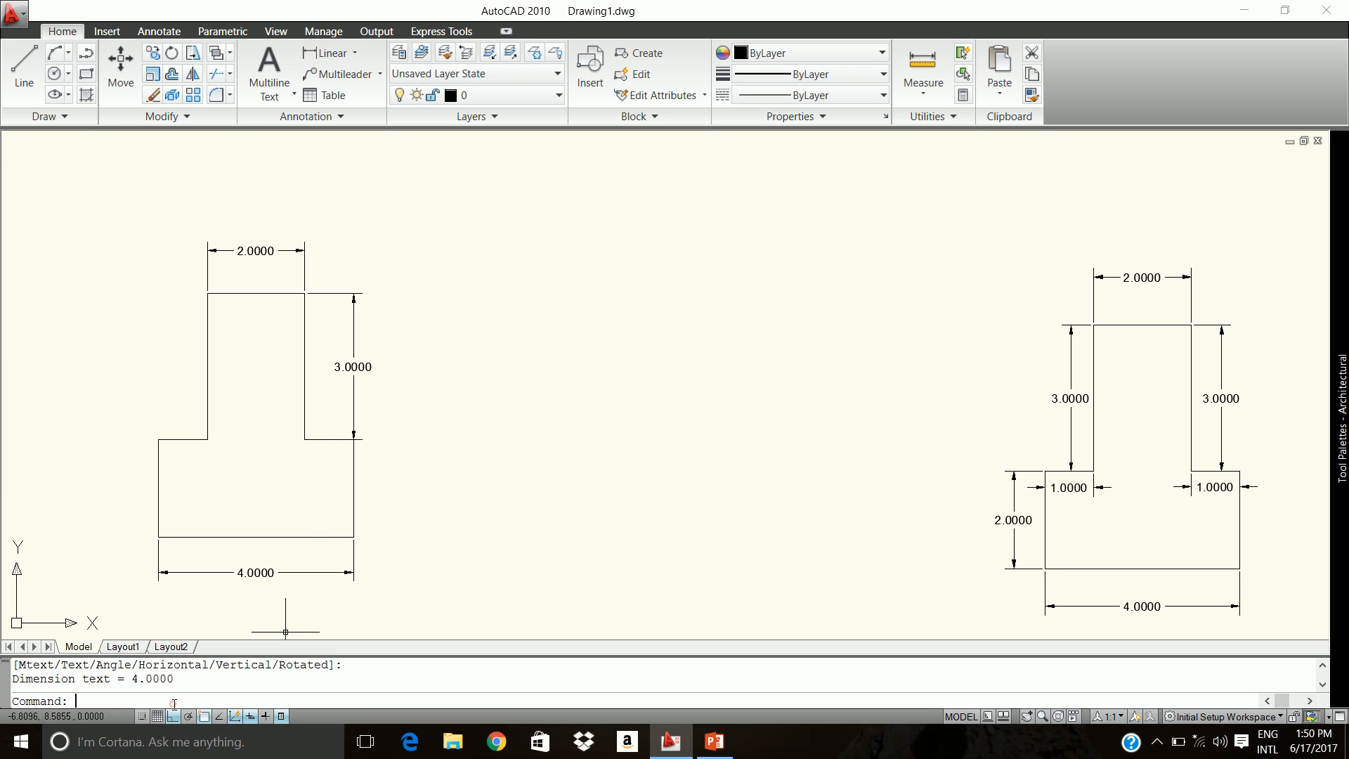
left_click(479, 537)
key("BackSpace")
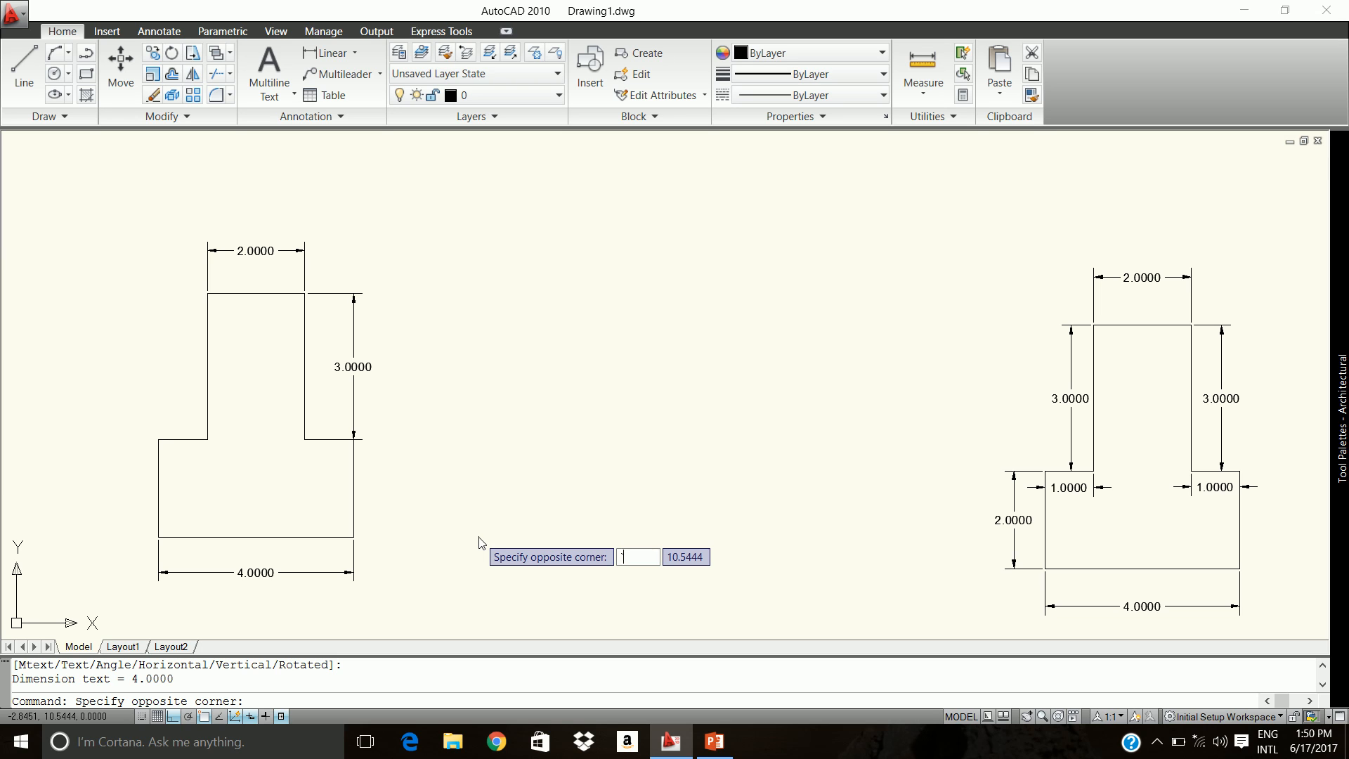
left_click(968, 508)
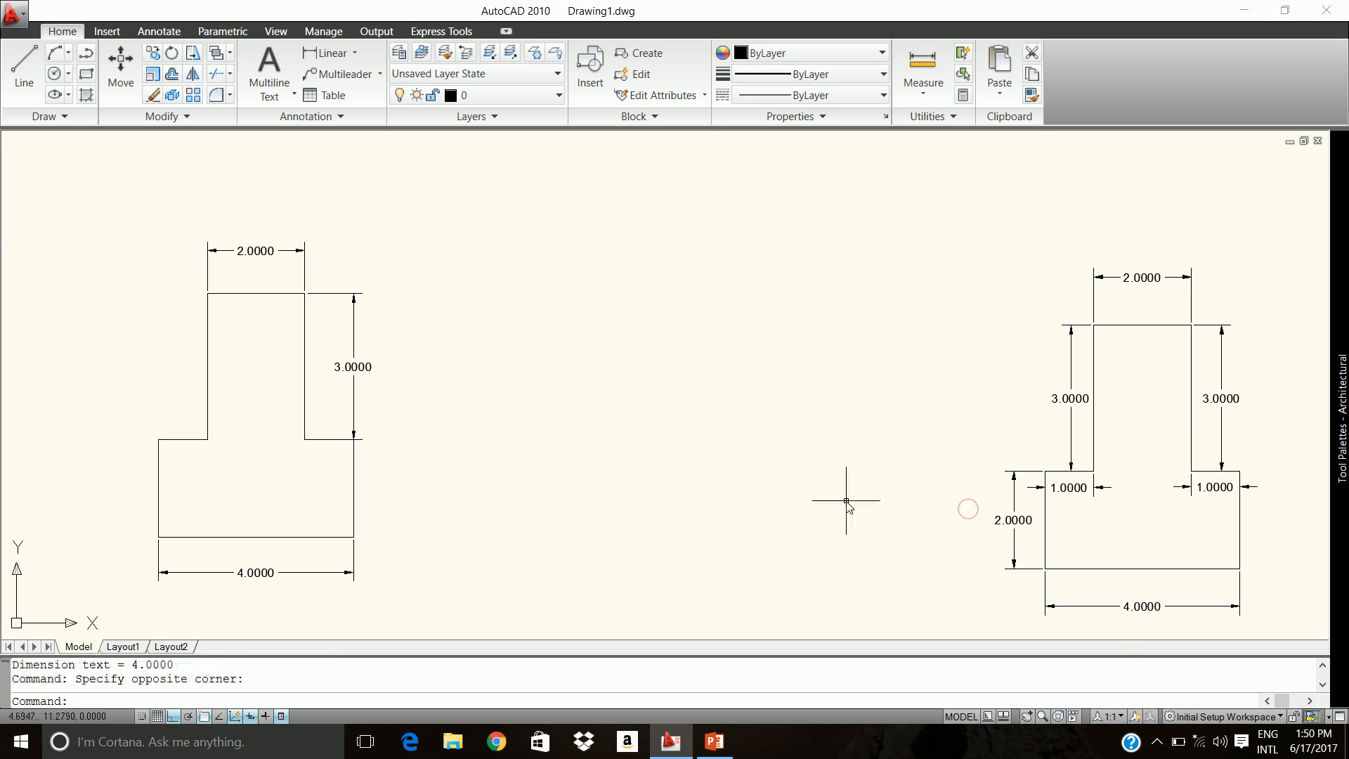
key("Escape")
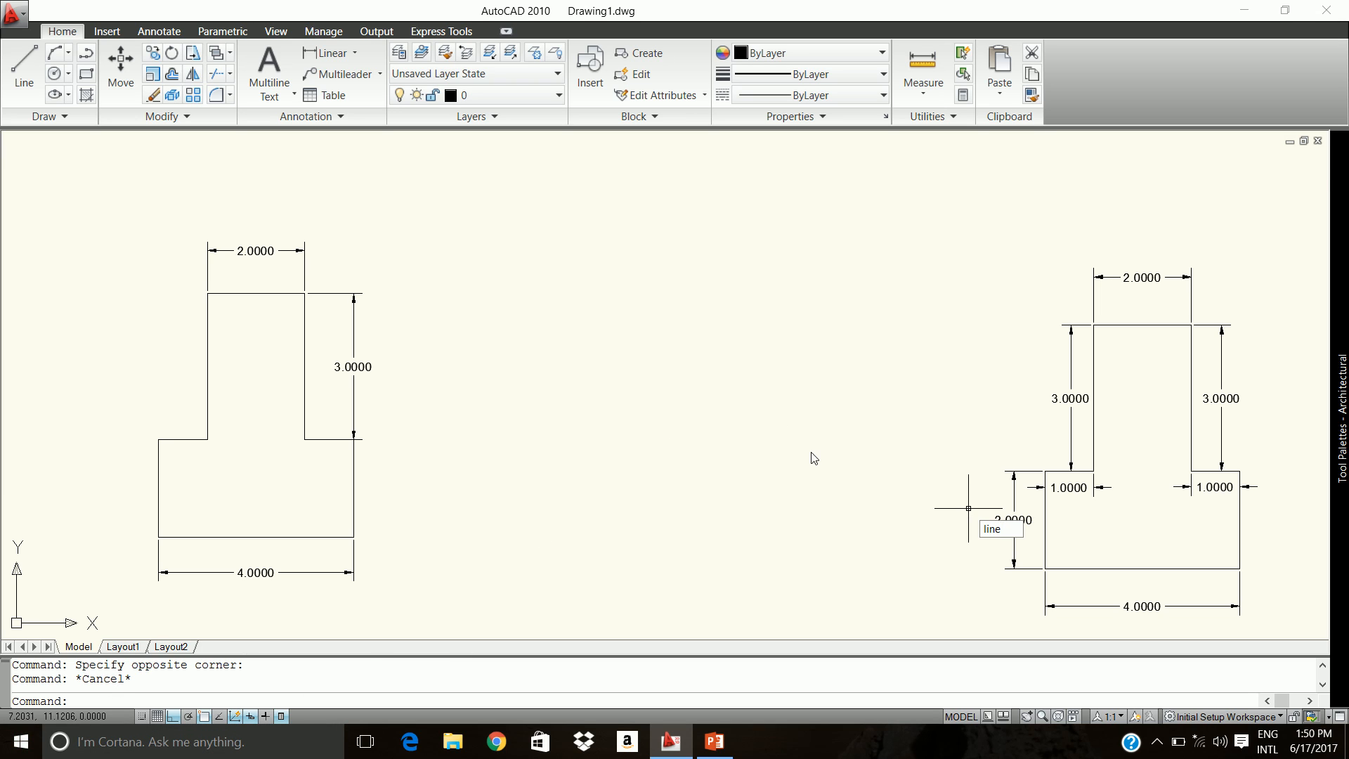
Start a line between the two figures and draw the base's bottom edge at @4<0 and its right side at @2<90.
key("Return")
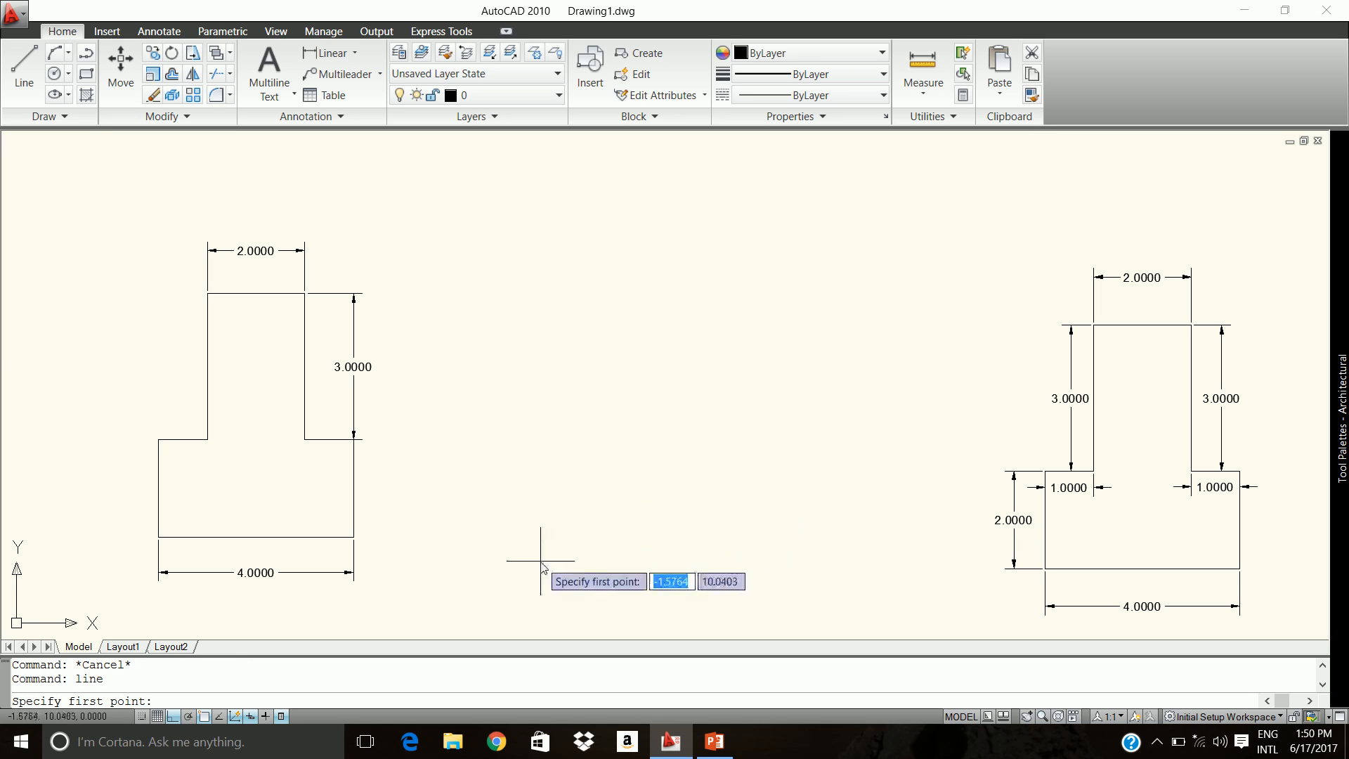
left_click(521, 549)
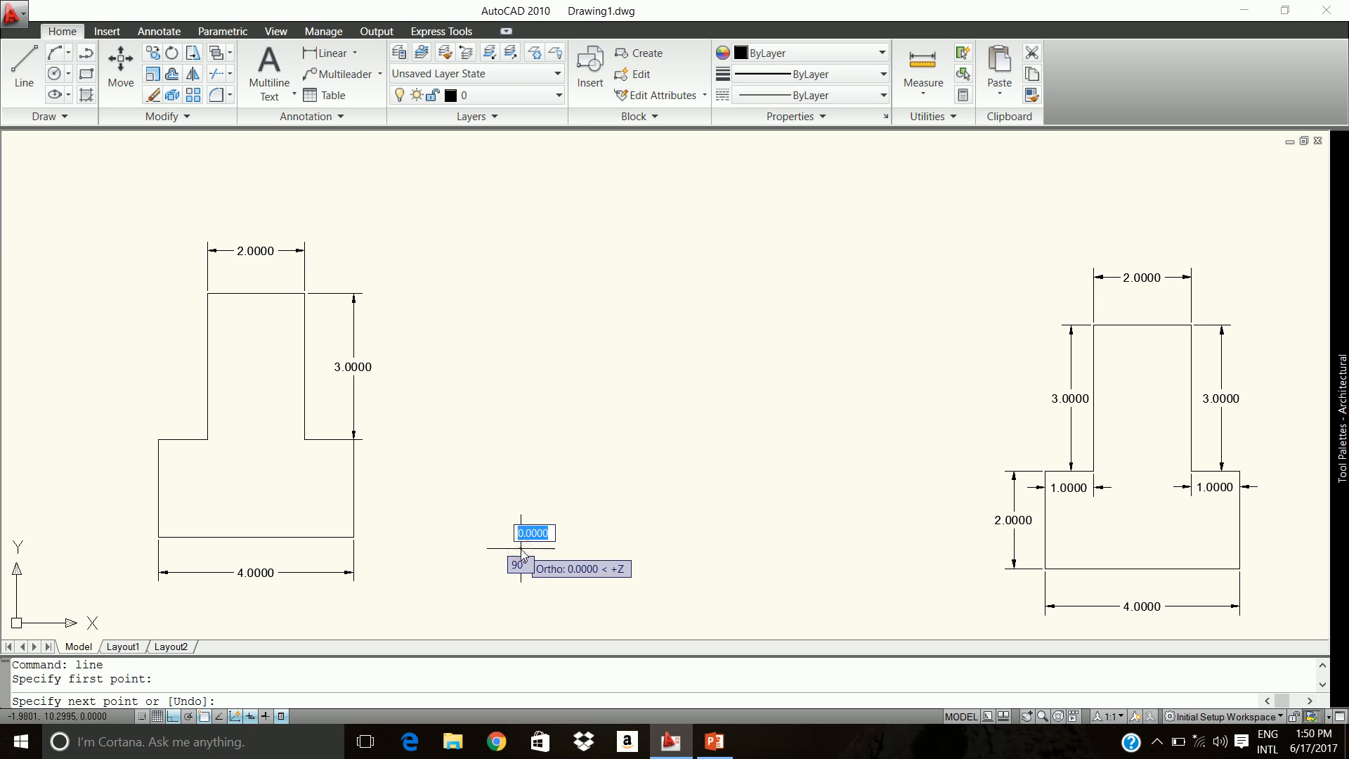
type("4<0")
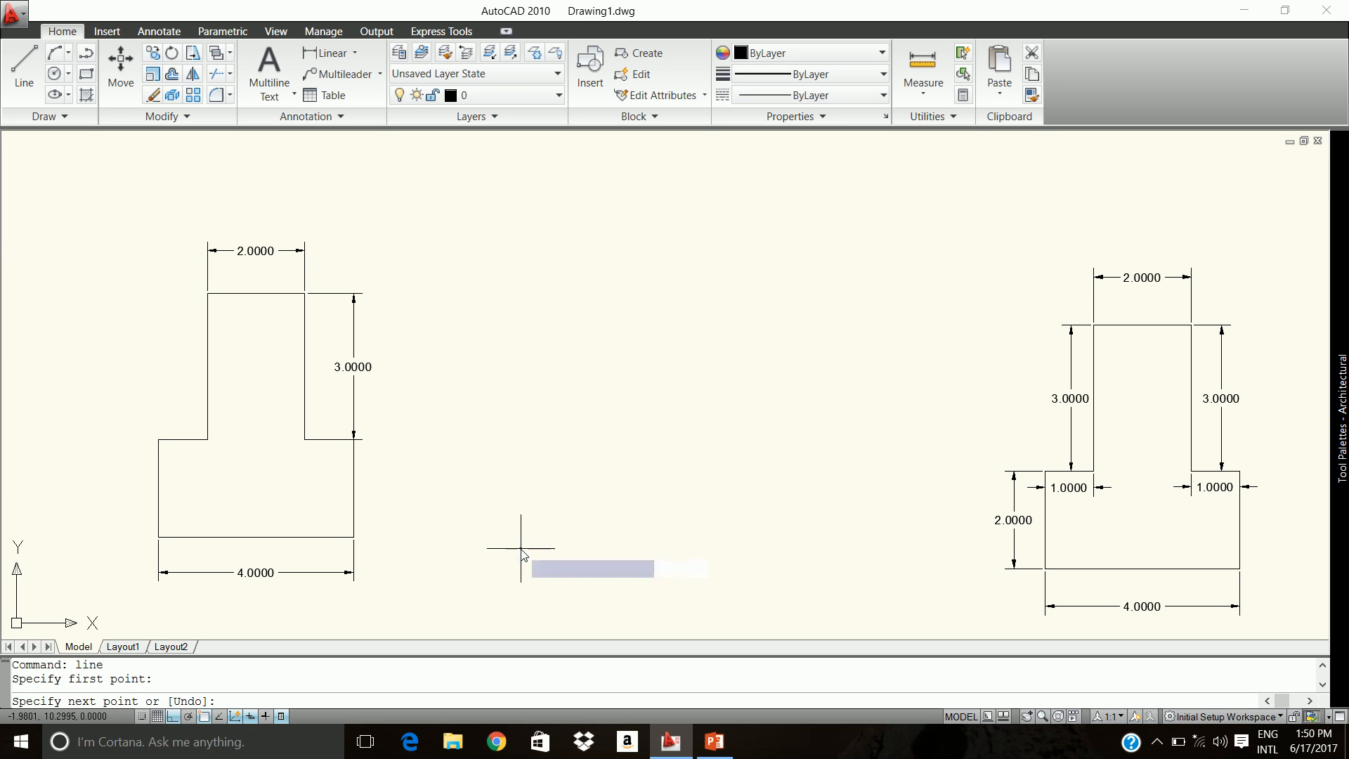
key("Return")
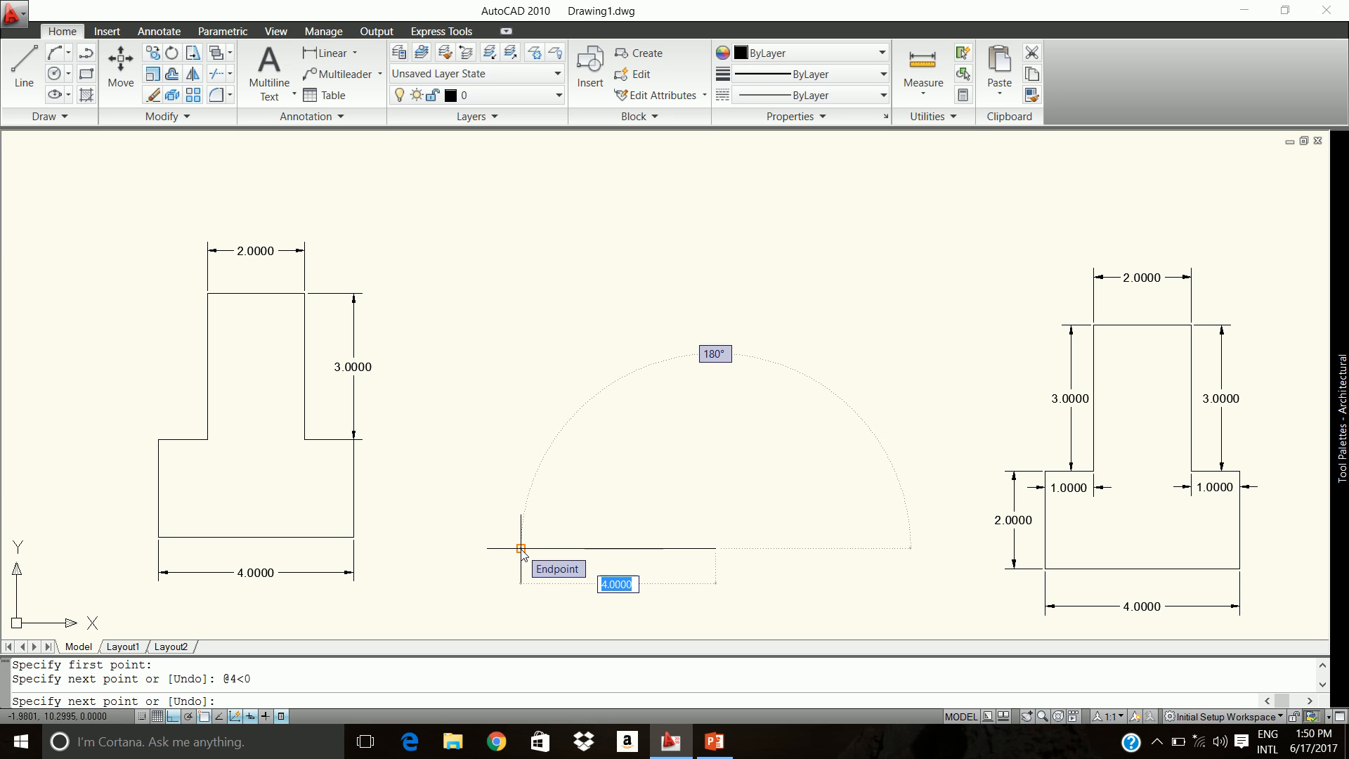
type("2")
key("Tab")
type("90")
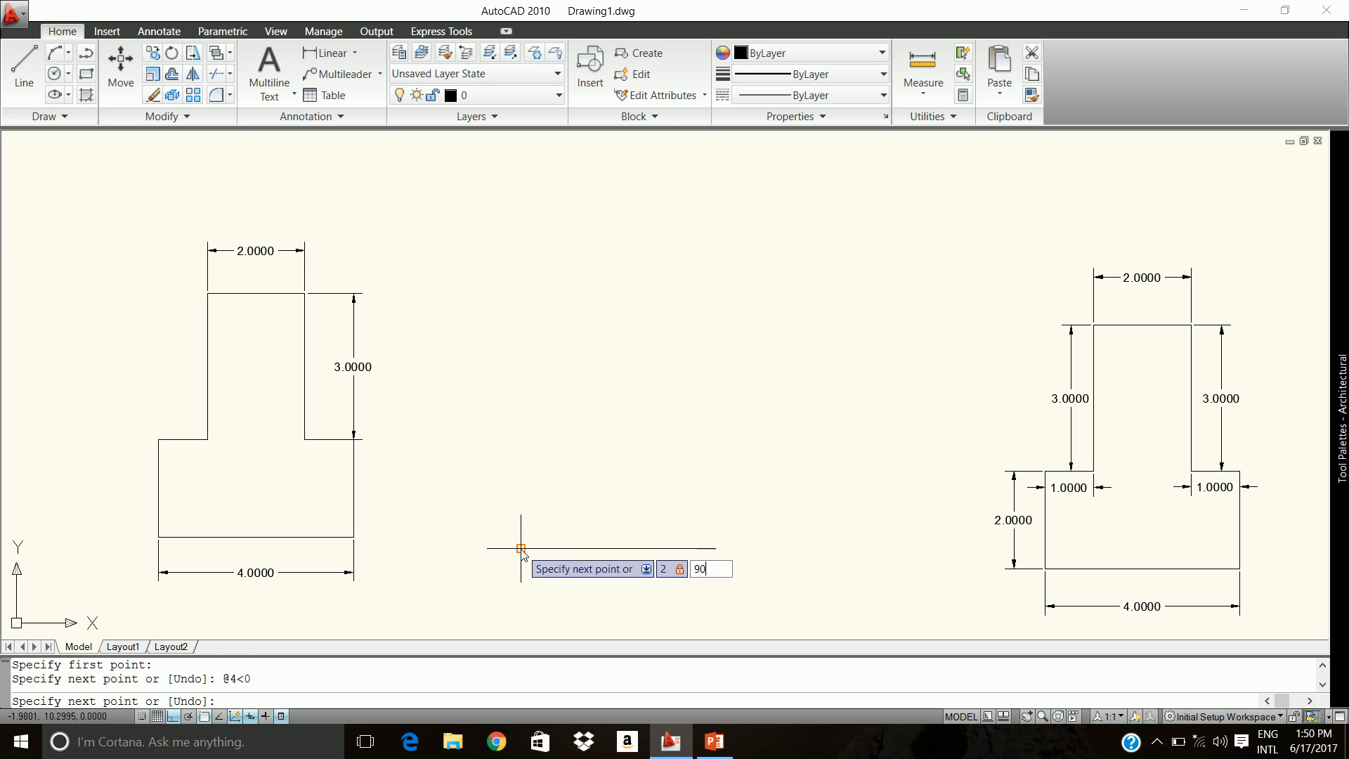
key("Return")
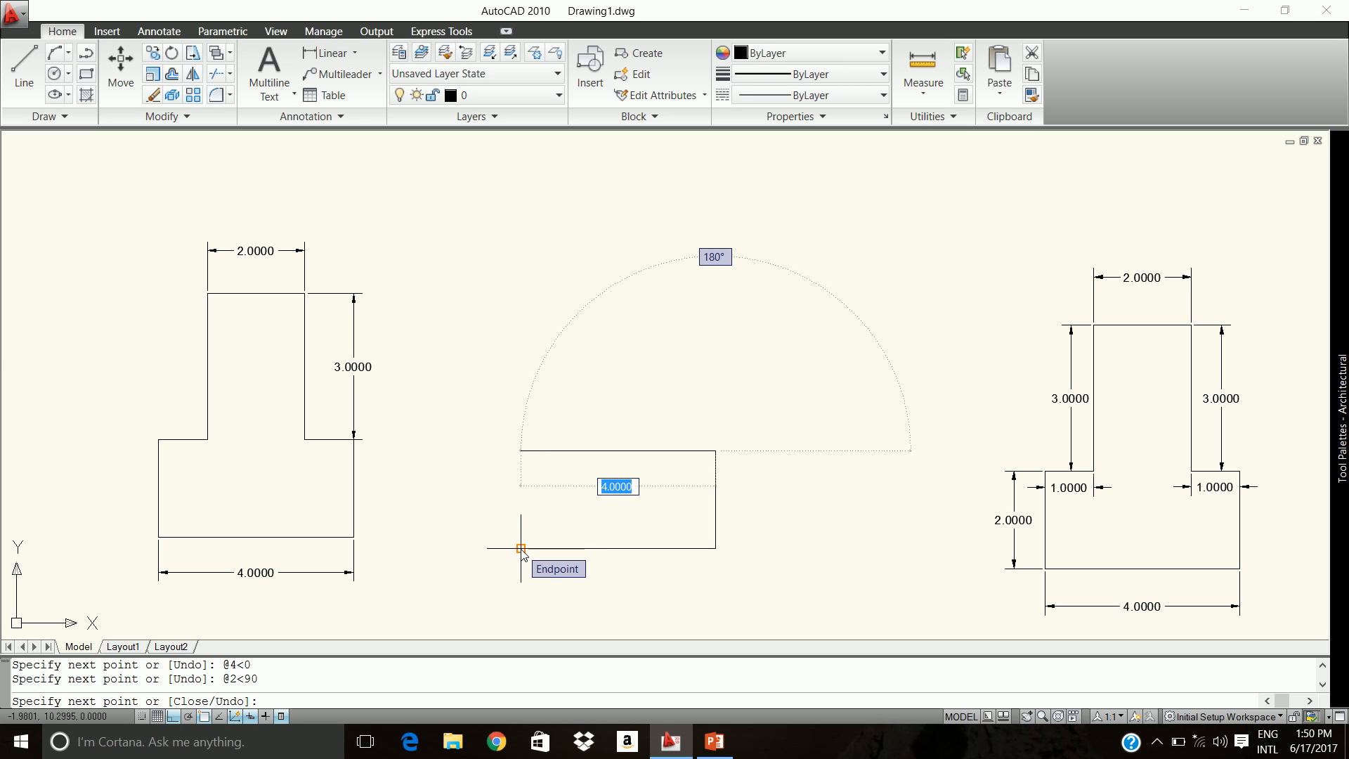
Draw the right shoulder at @1<180 and the upper block's right side at @3<90.
type("1")
key("Tab")
type("18")
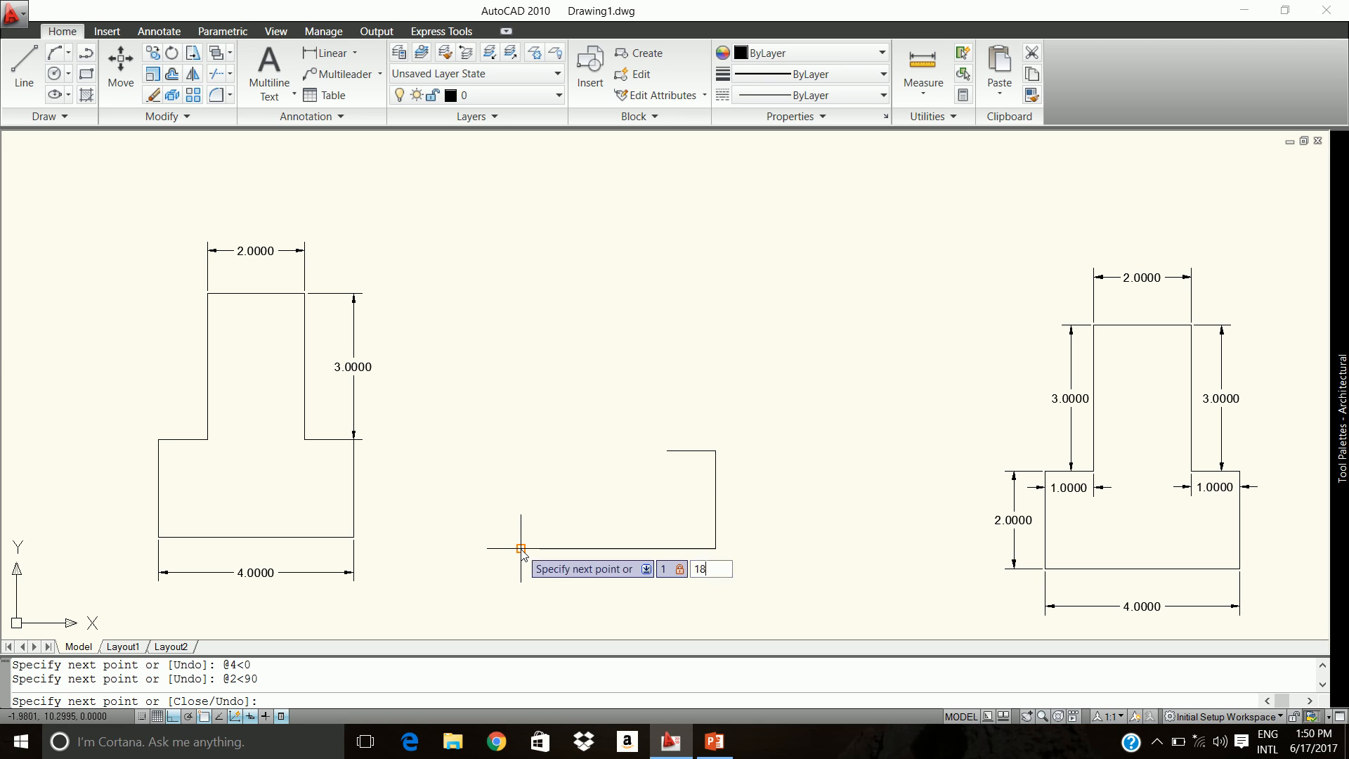
key("Return")
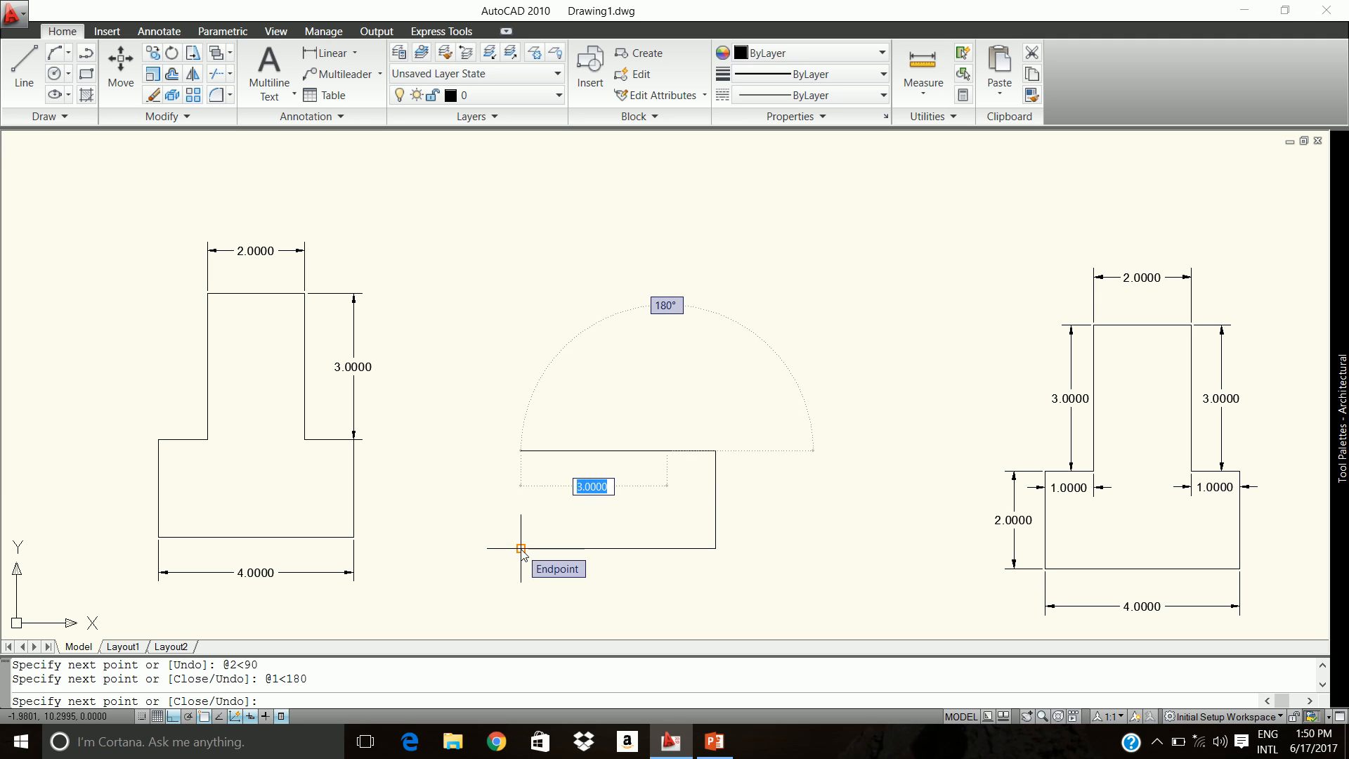
type("3")
type("<90")
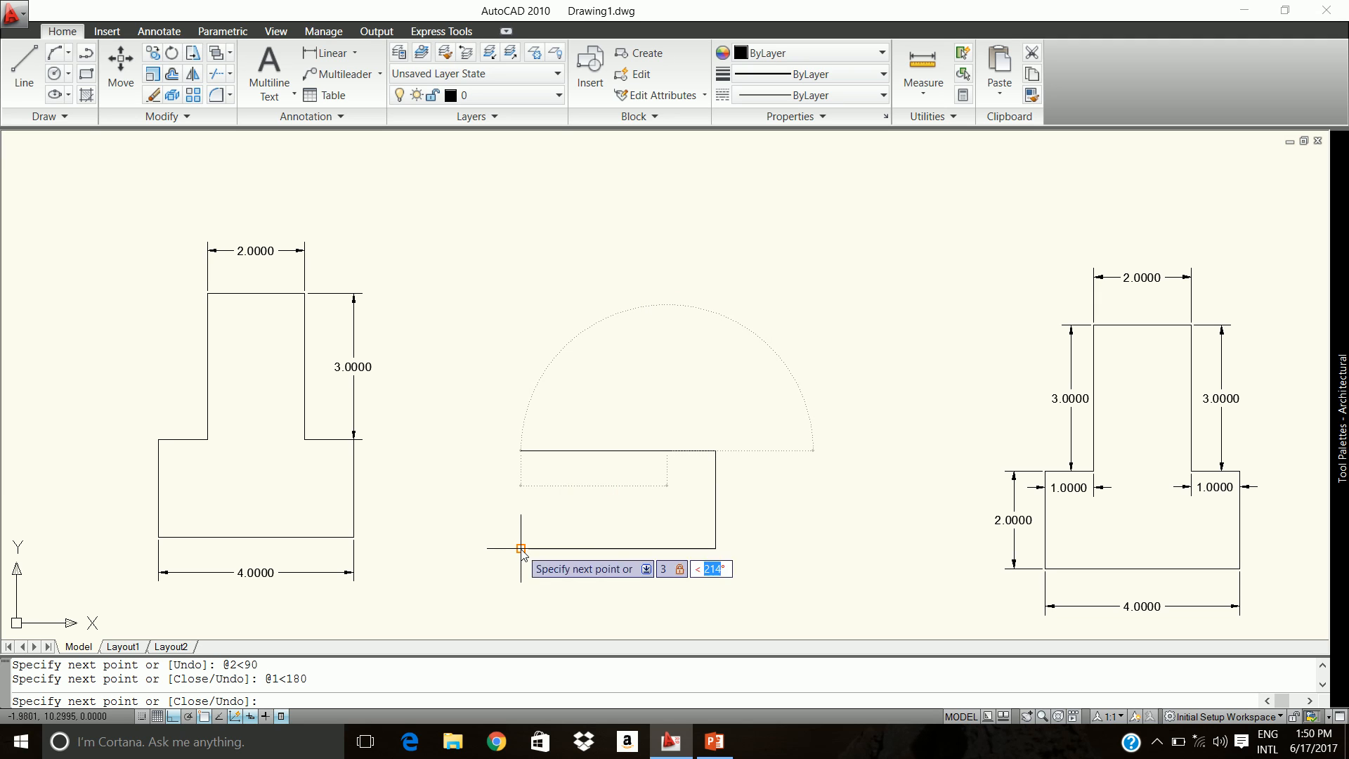
key("Return")
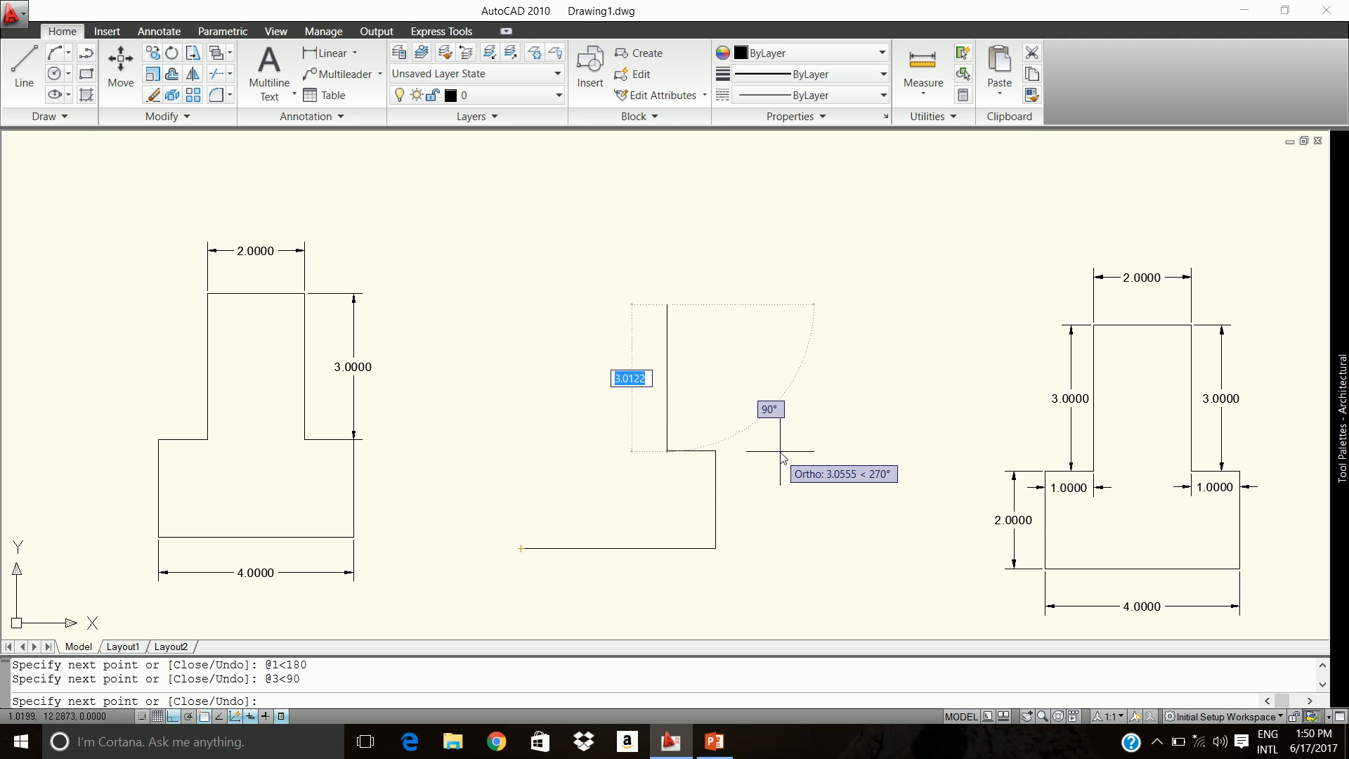
Draw the upper block's top edge at @2<180 and its left side at @3<270.
type("2")
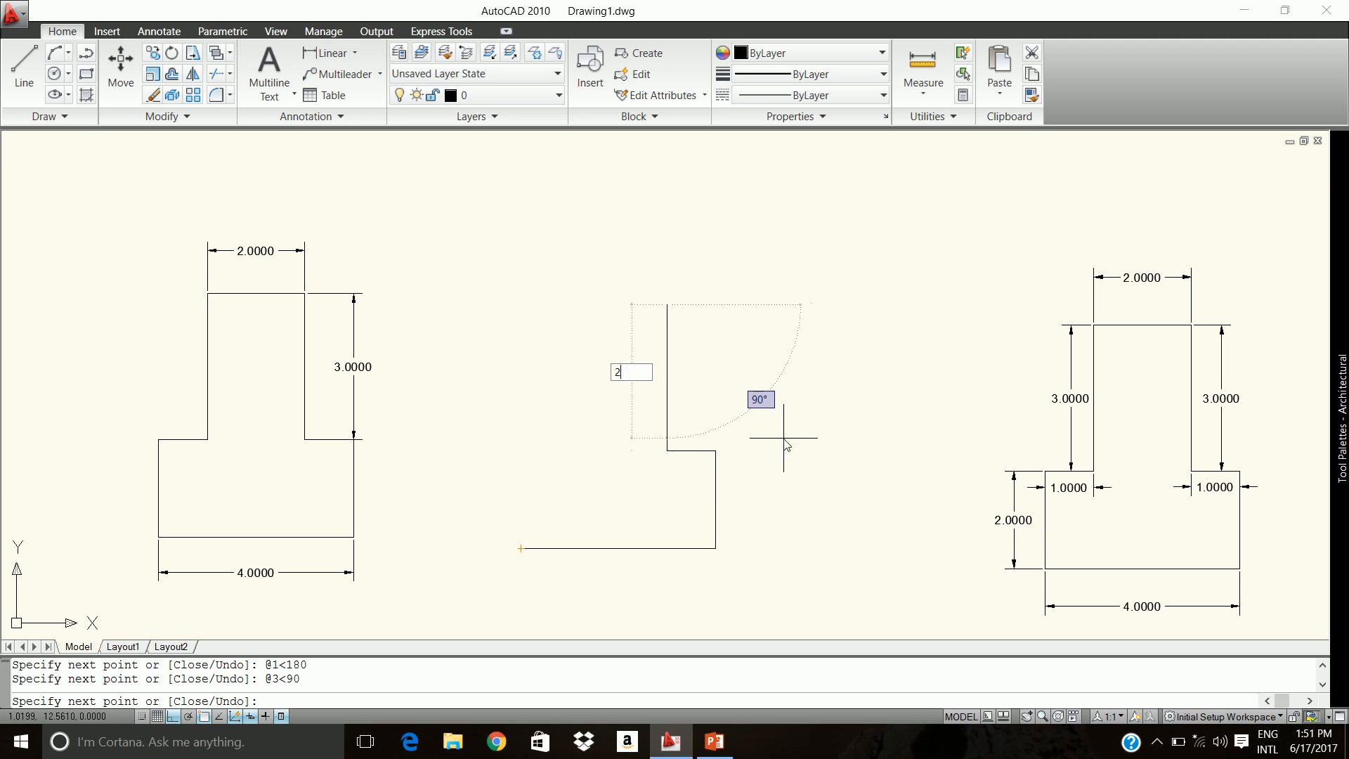
key("Tab")
type("18")
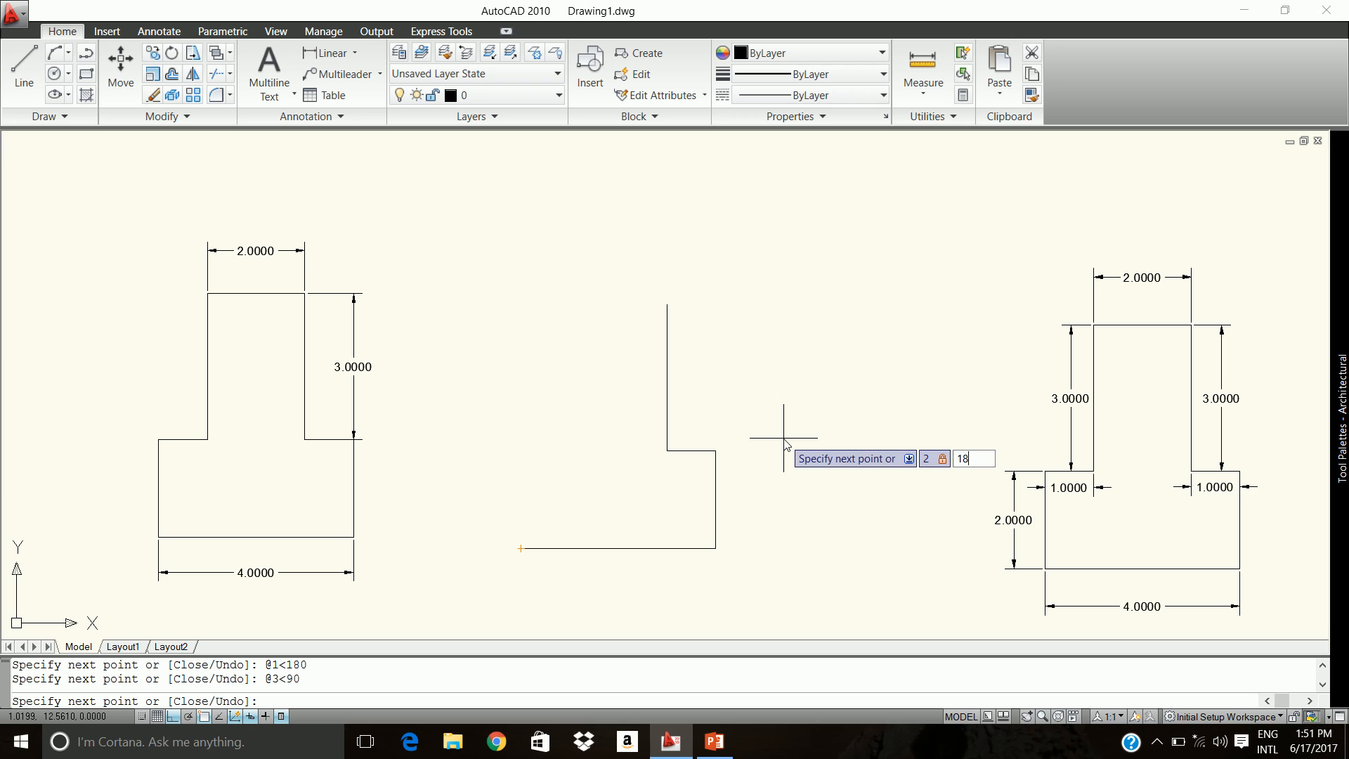
type("0")
key("Return")
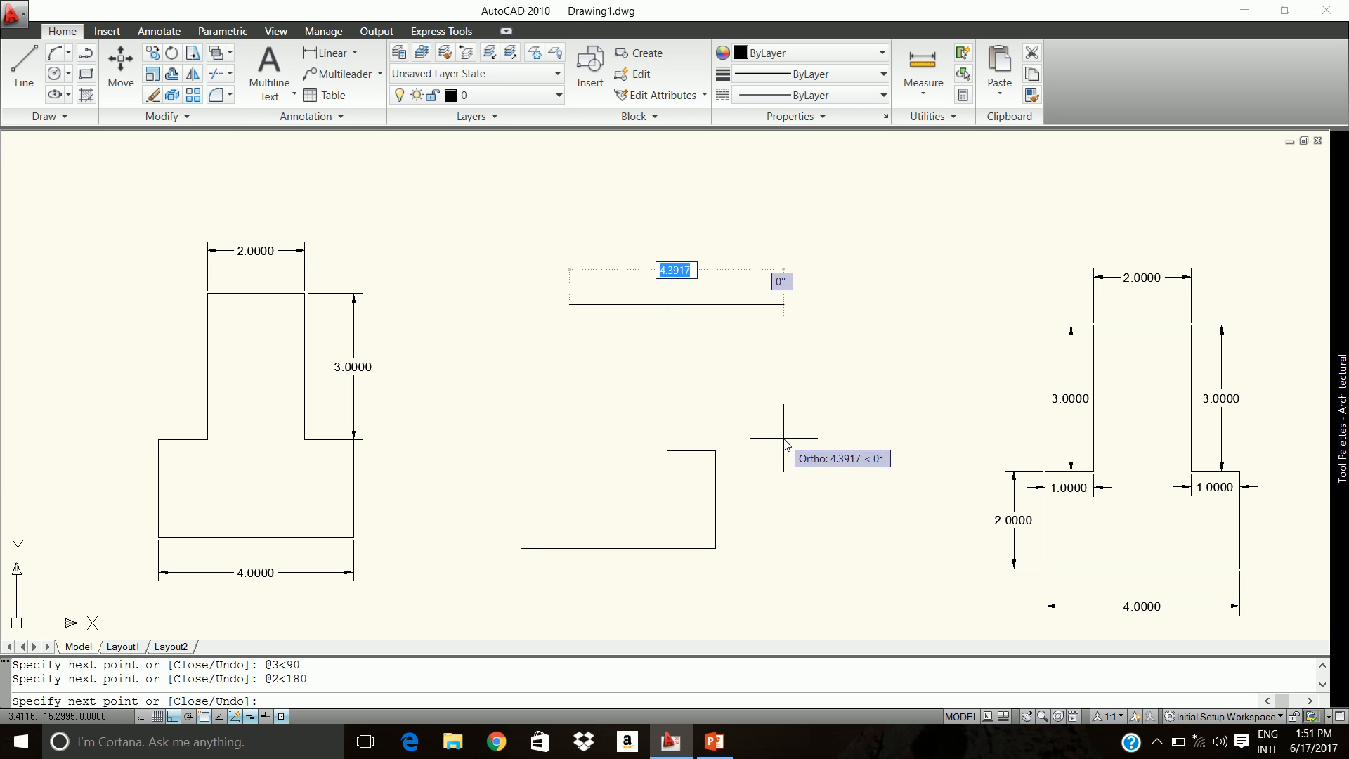
type("3")
key("Tab")
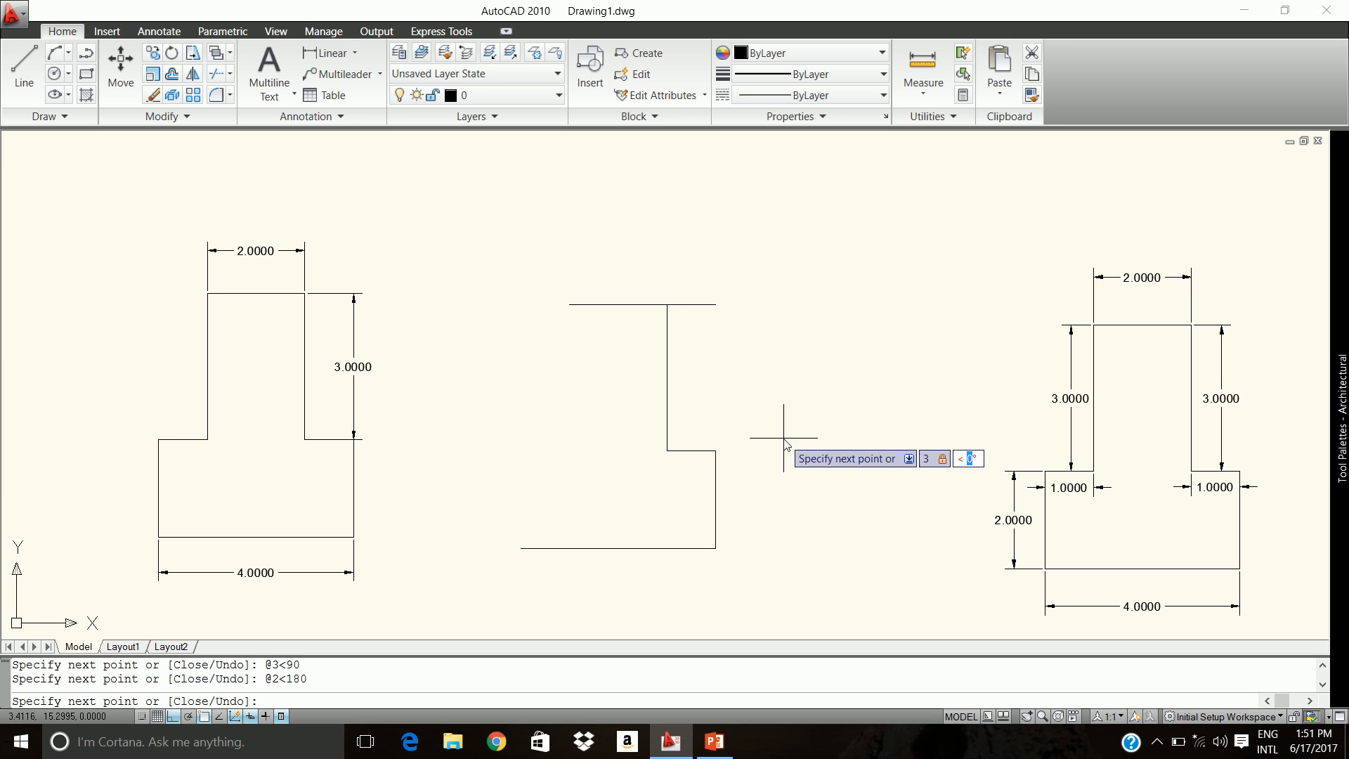
type("270")
key("Return")
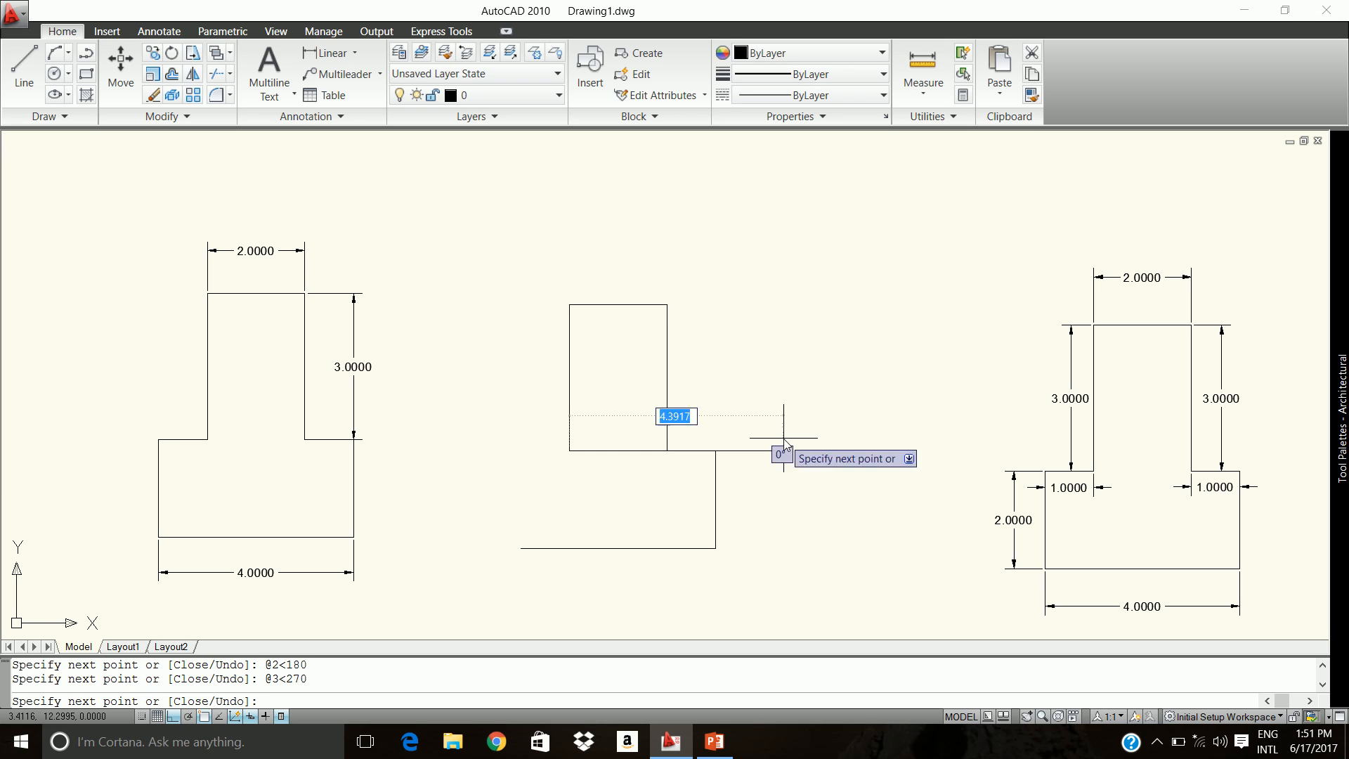
Draw the left shoulder at @1<180, close the outline with the base's left edge at @2<270, and end the line command.
type("1")
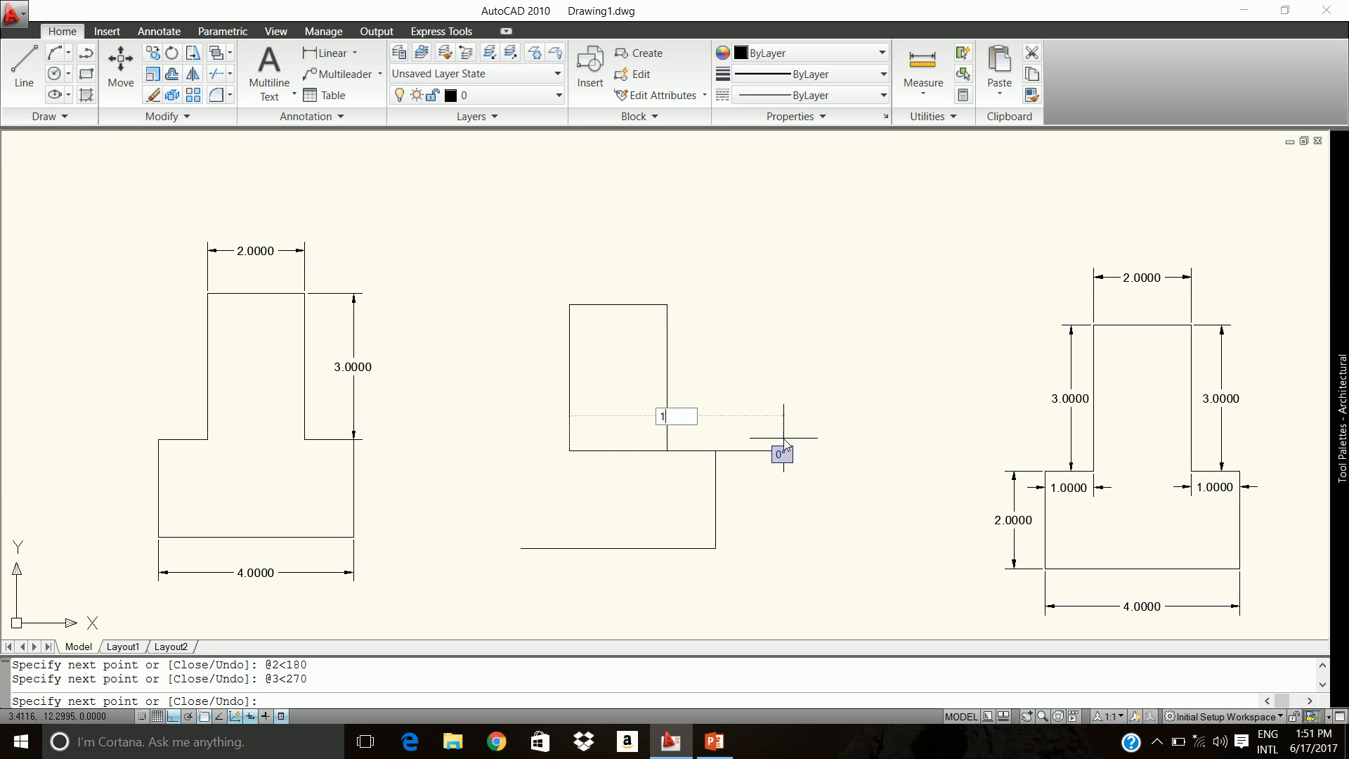
key("Tab")
type("1")
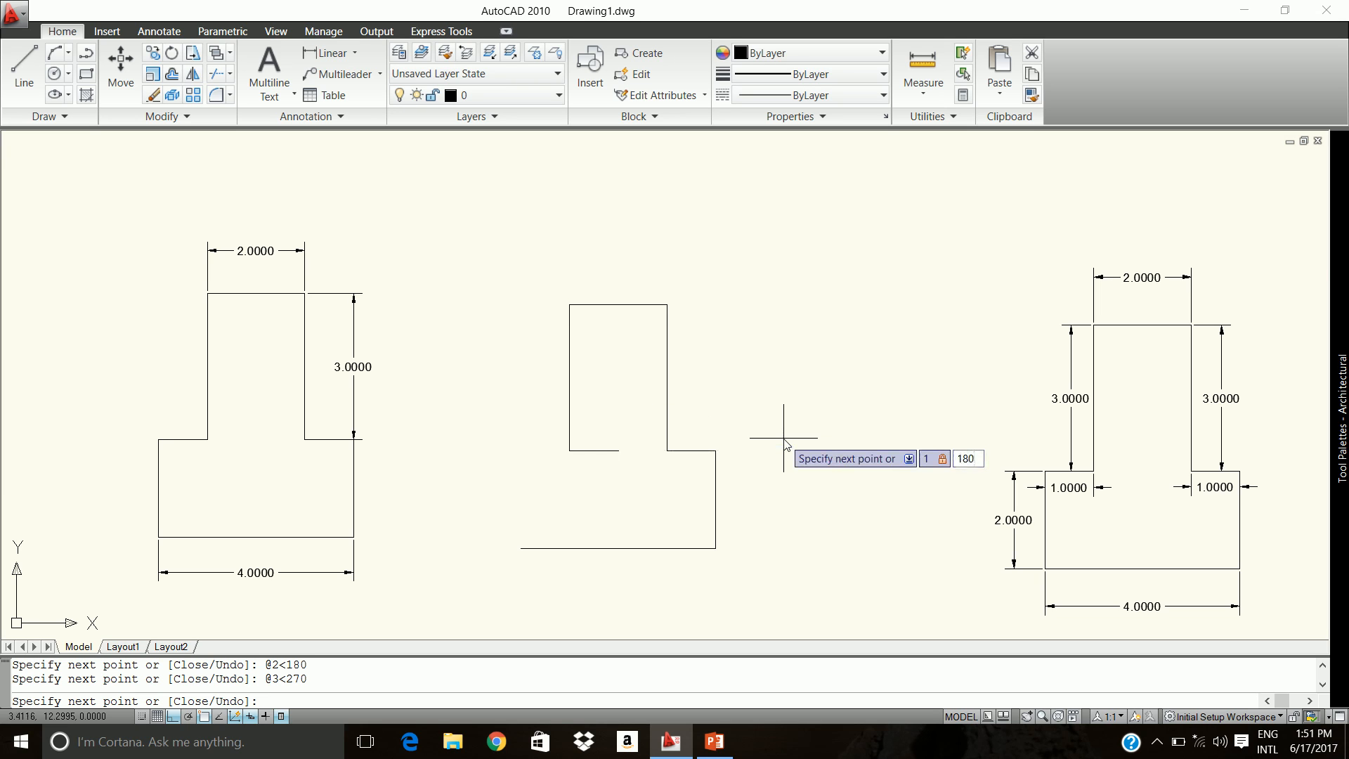
key("Return")
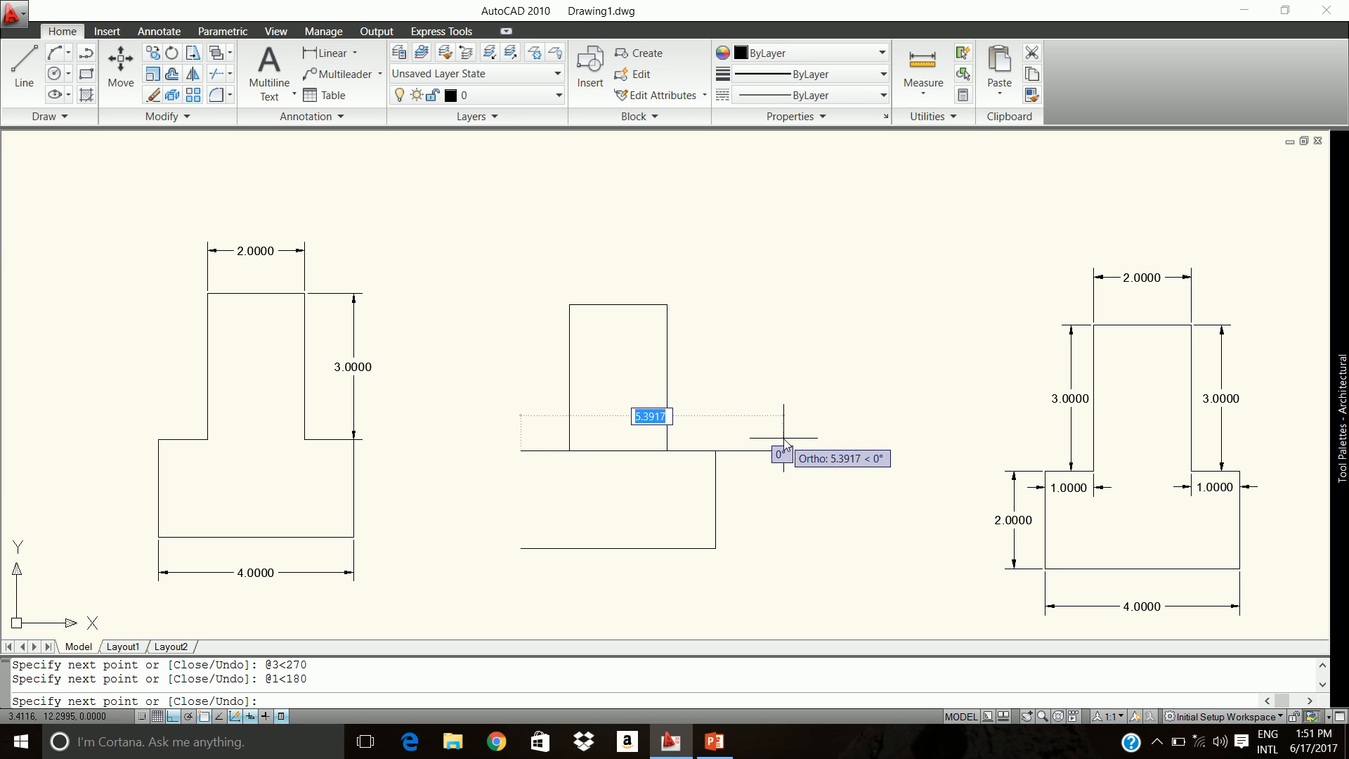
type("2")
key("Tab")
type("27")
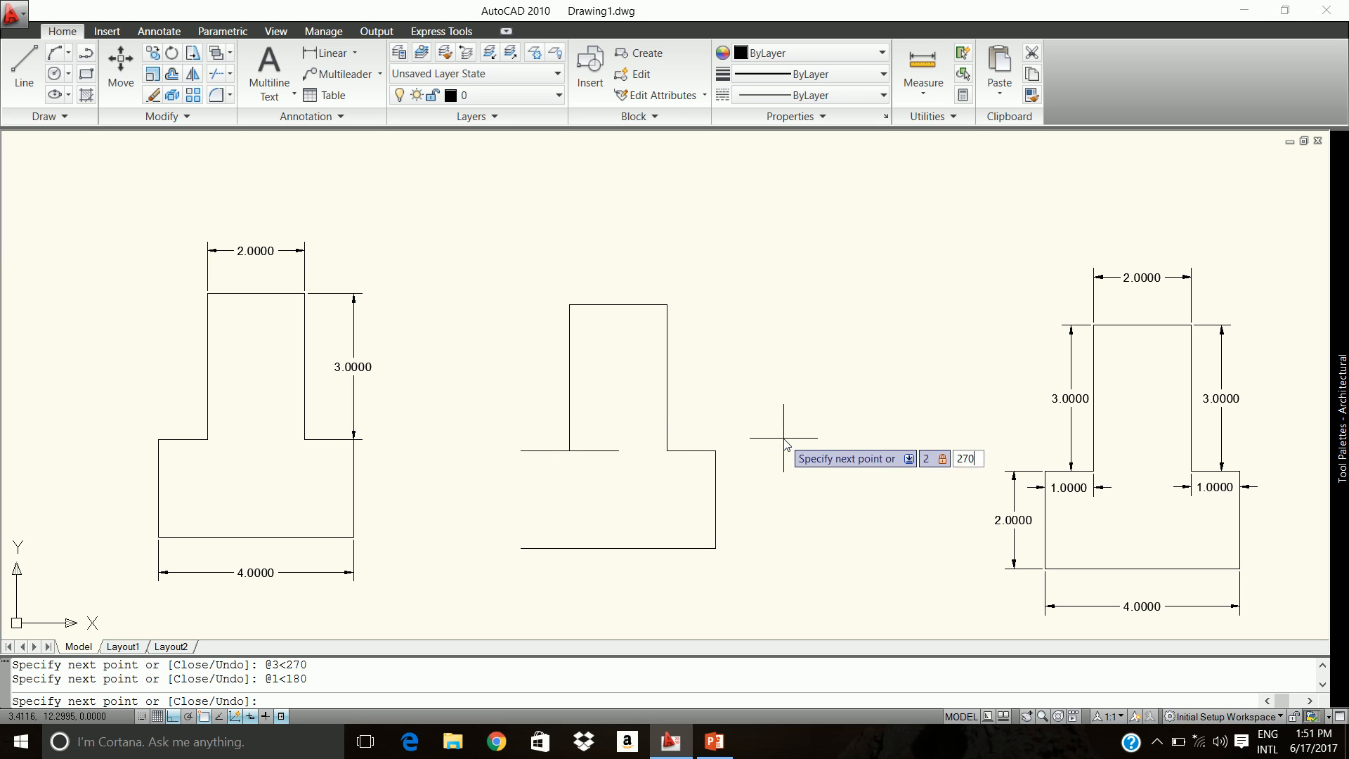
type("0")
key("Return")
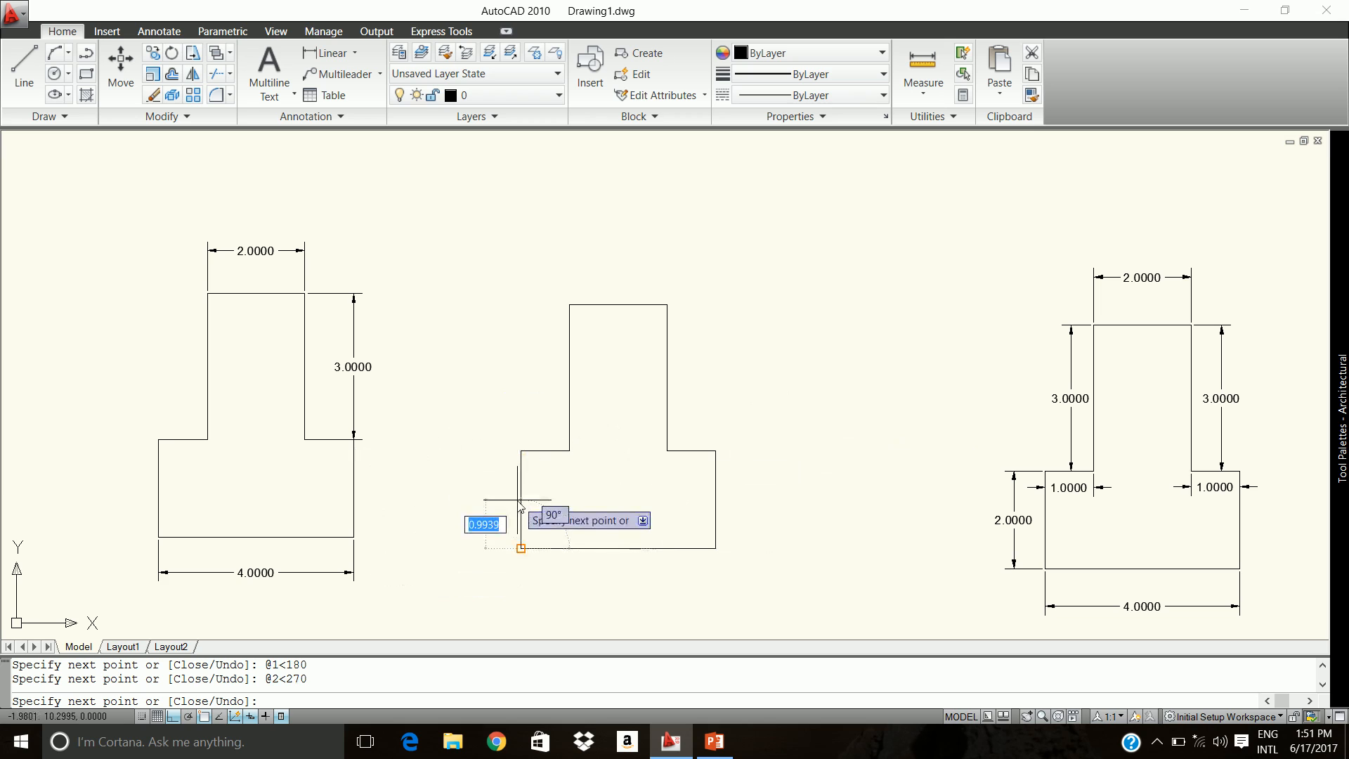
key("Return")
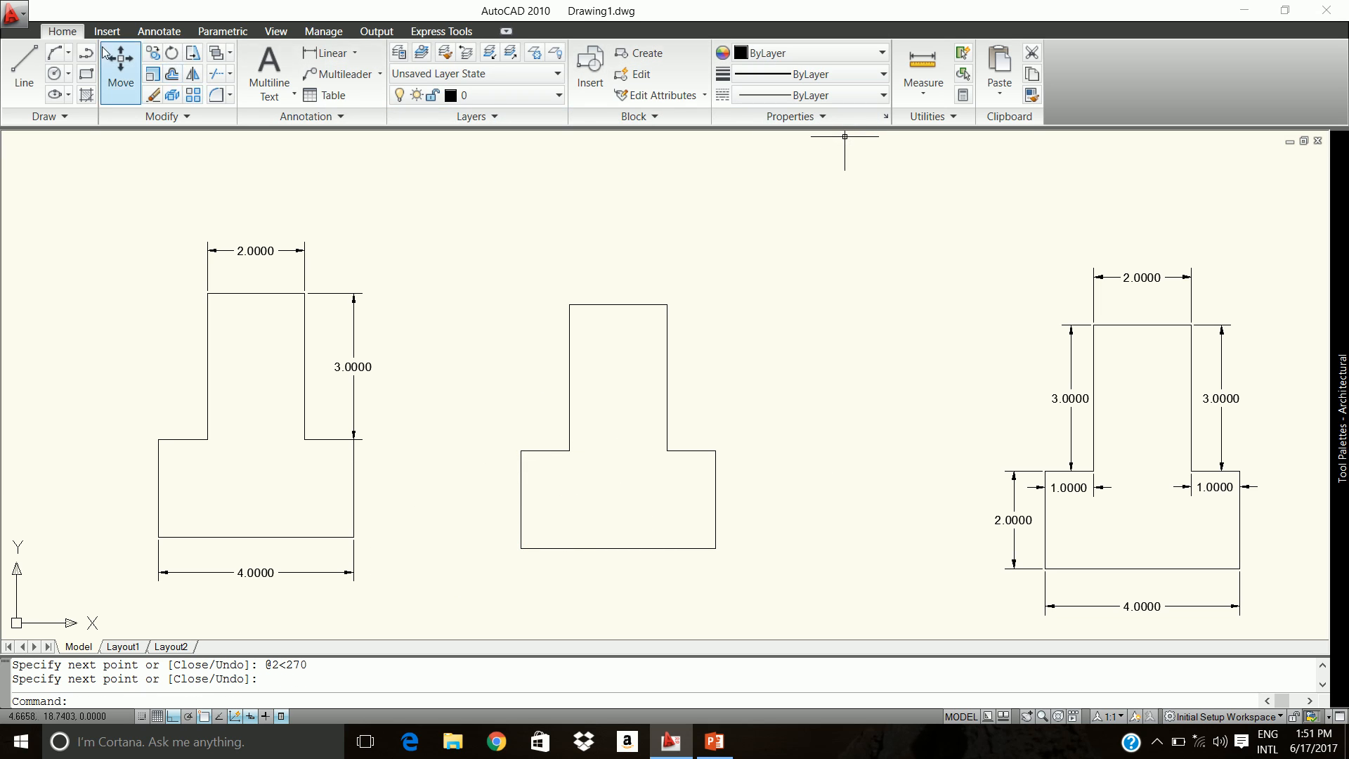
Add a horizontal linear dimension to the middle figure's bottom edge, placed below it.
left_click(355, 53)
left_click(362, 164)
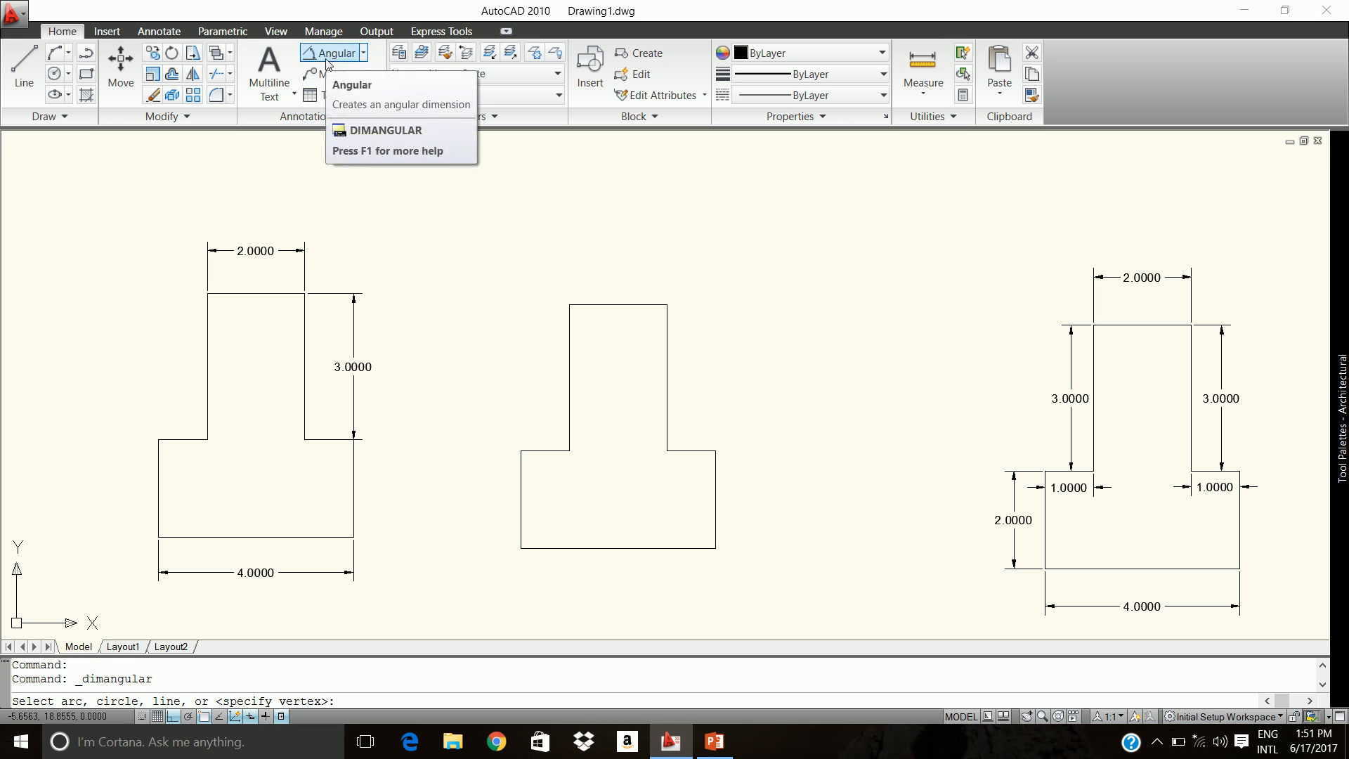
left_click(363, 53)
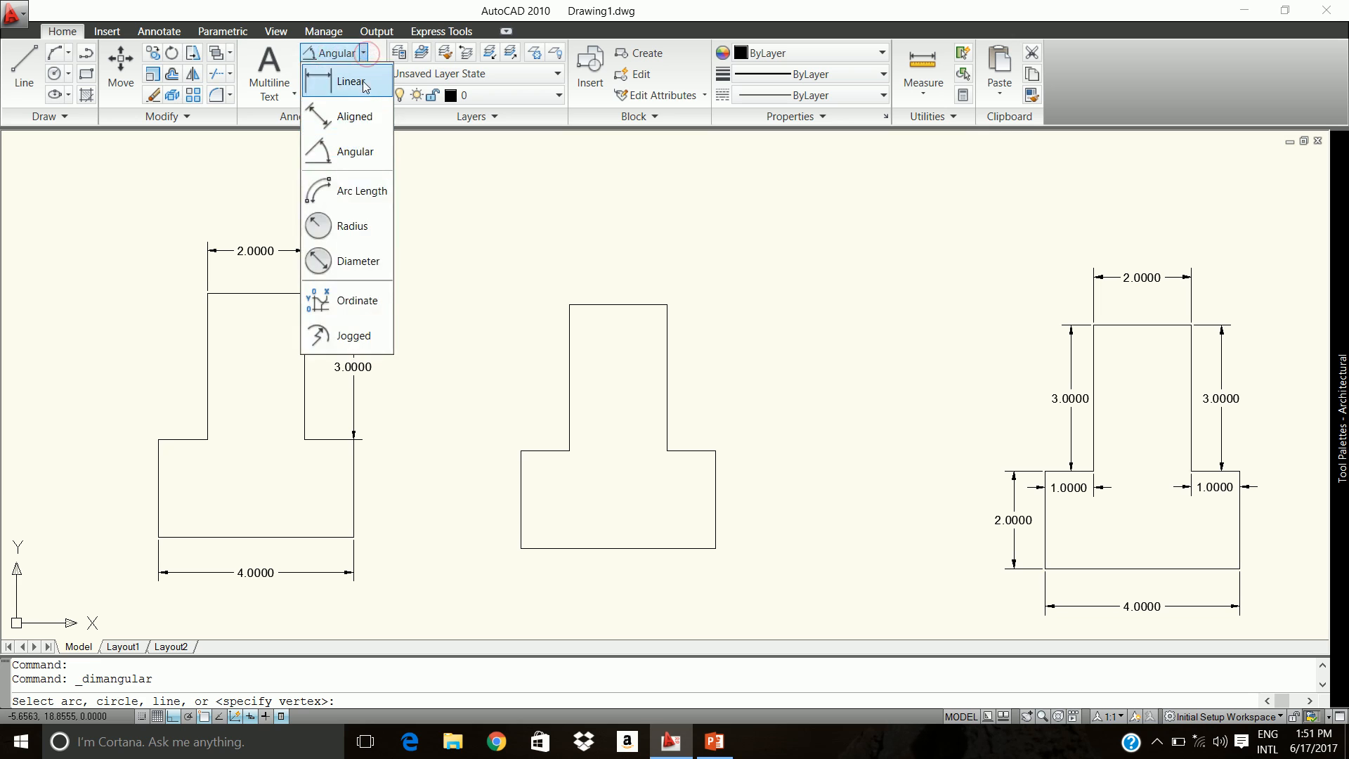
left_click(332, 83)
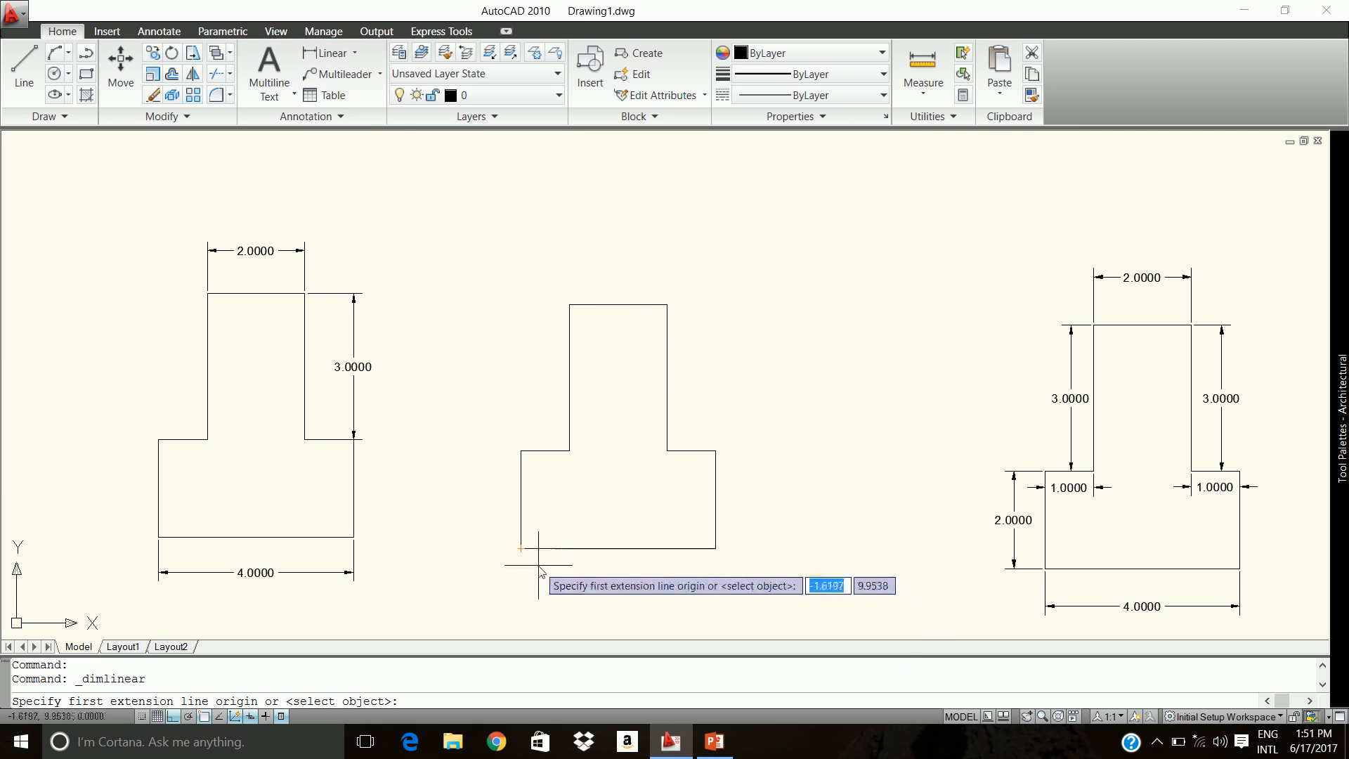
left_click(521, 548)
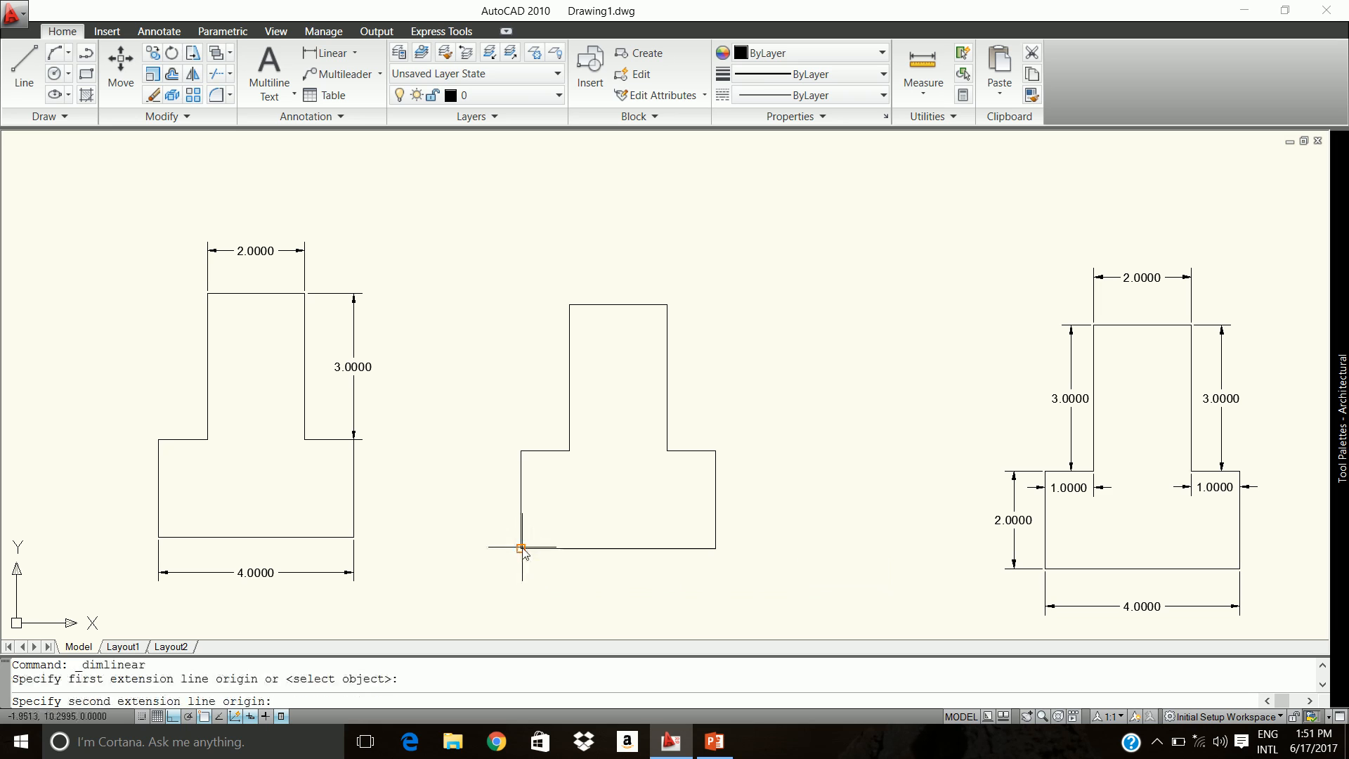
left_click(716, 548)
left_click(708, 588)
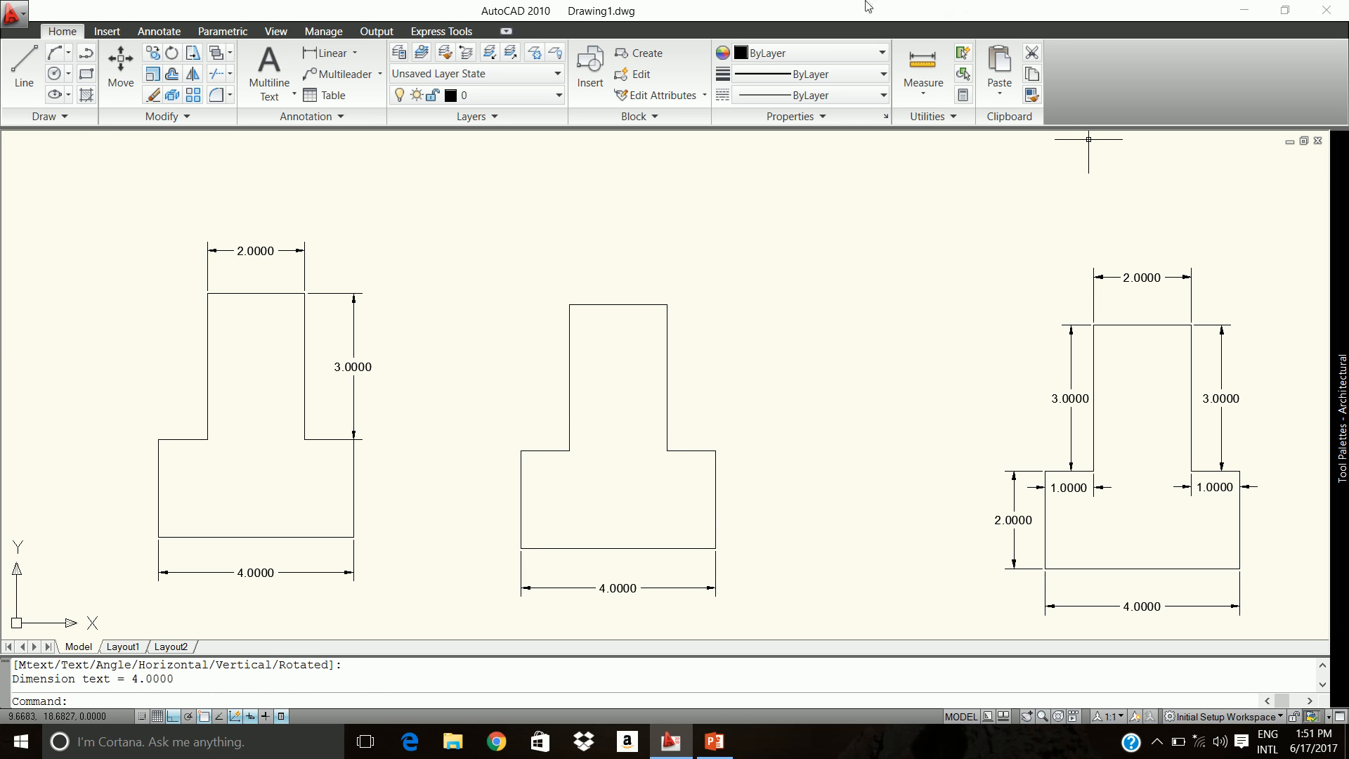
Add a vertical linear dimension to the right side of the middle figure's upper block, placed just above the right shoulder.
left_click(330, 52)
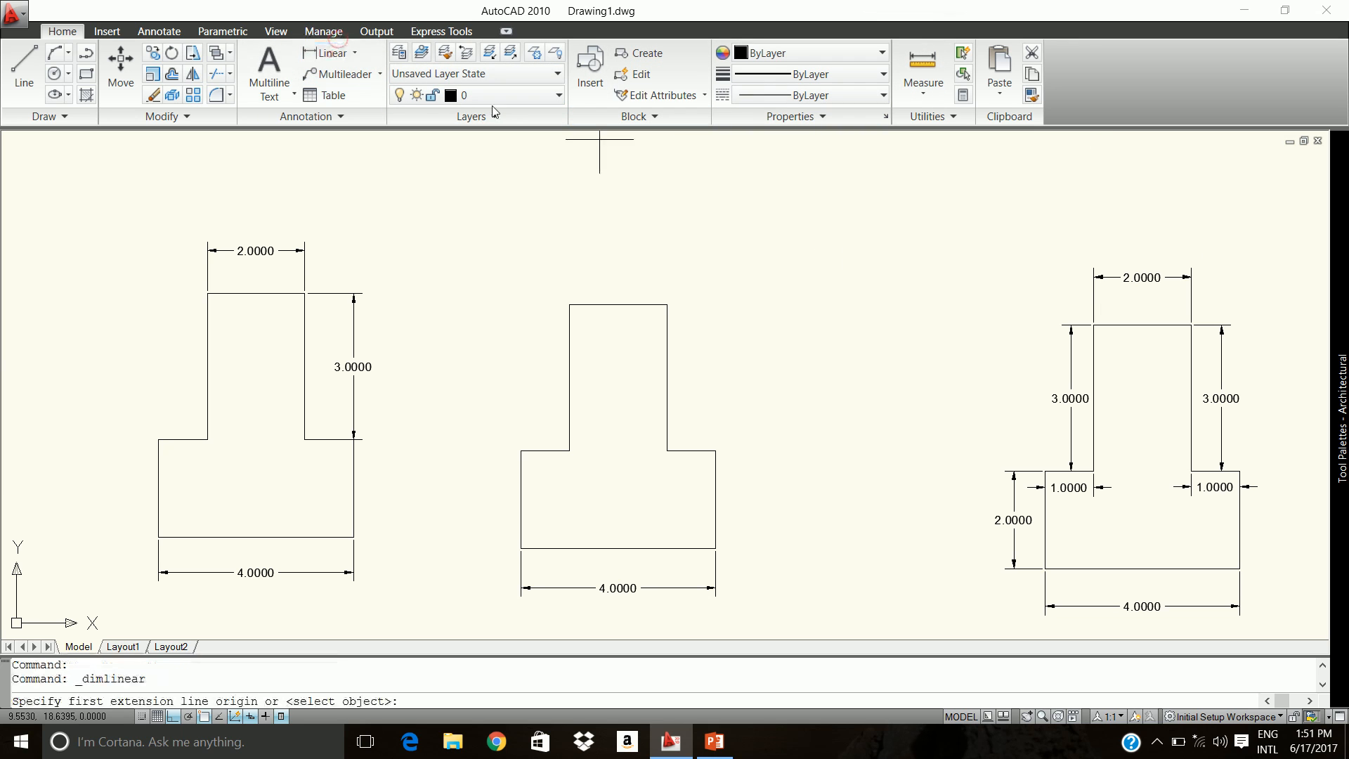
left_click(667, 305)
left_click(667, 450)
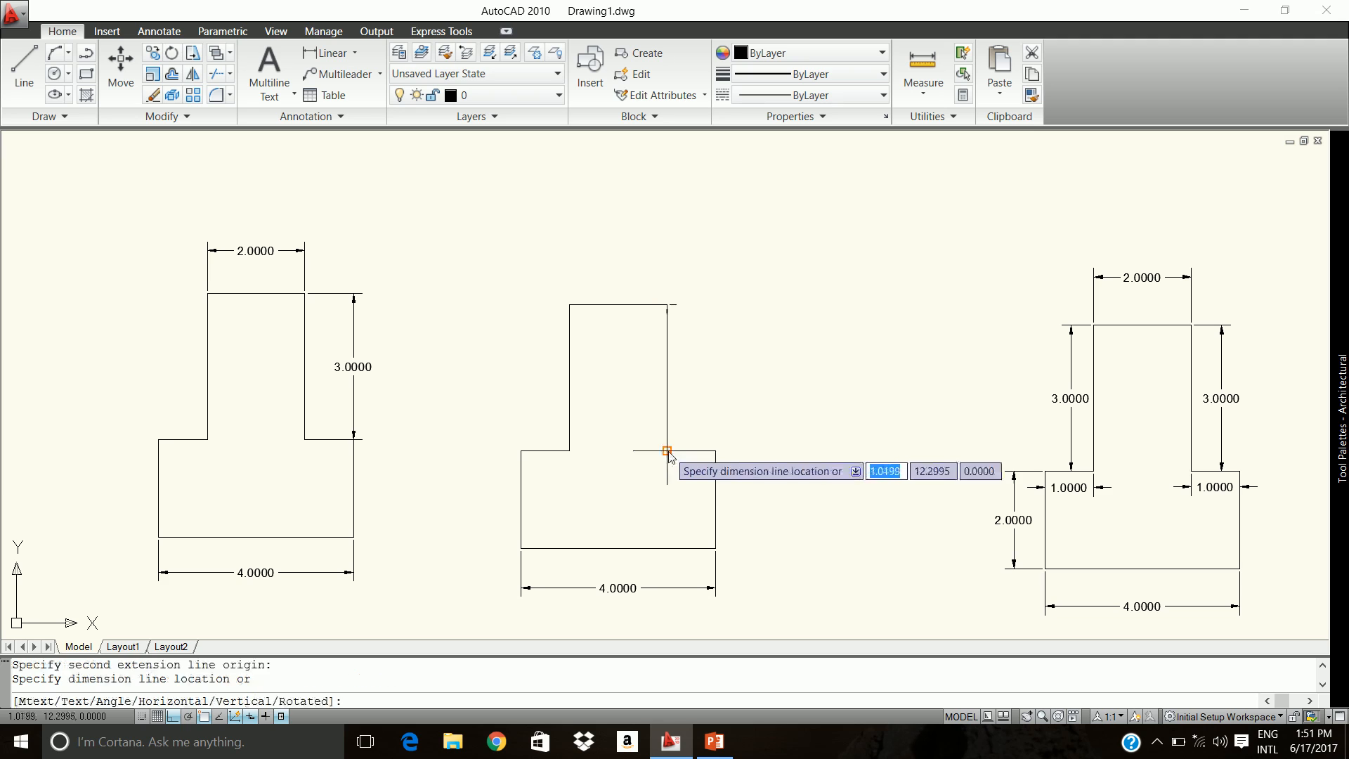
left_click(699, 453)
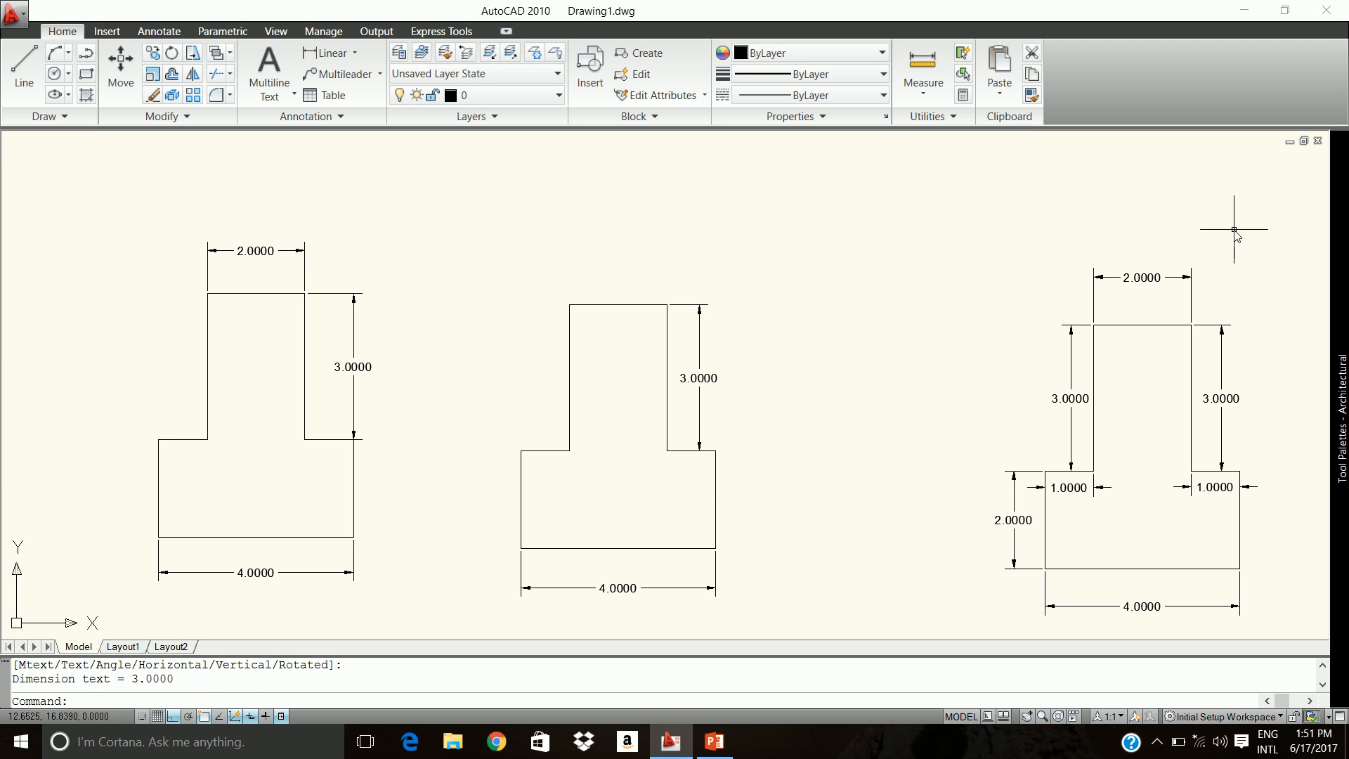